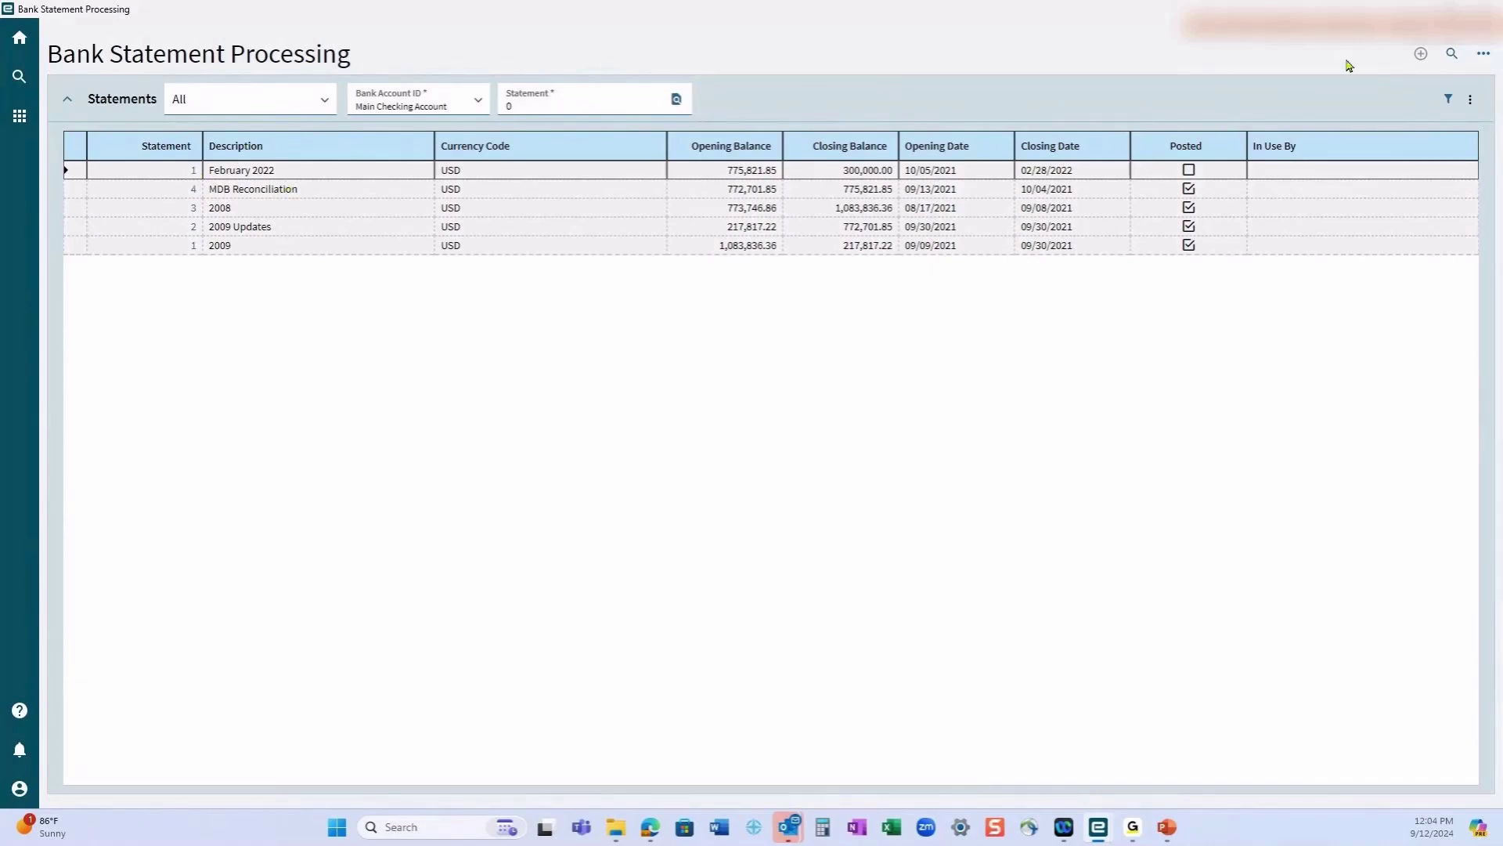
# Open the February 2022 statement and check its Bank Account ID list without changing it
pyautogui.click(195, 172)
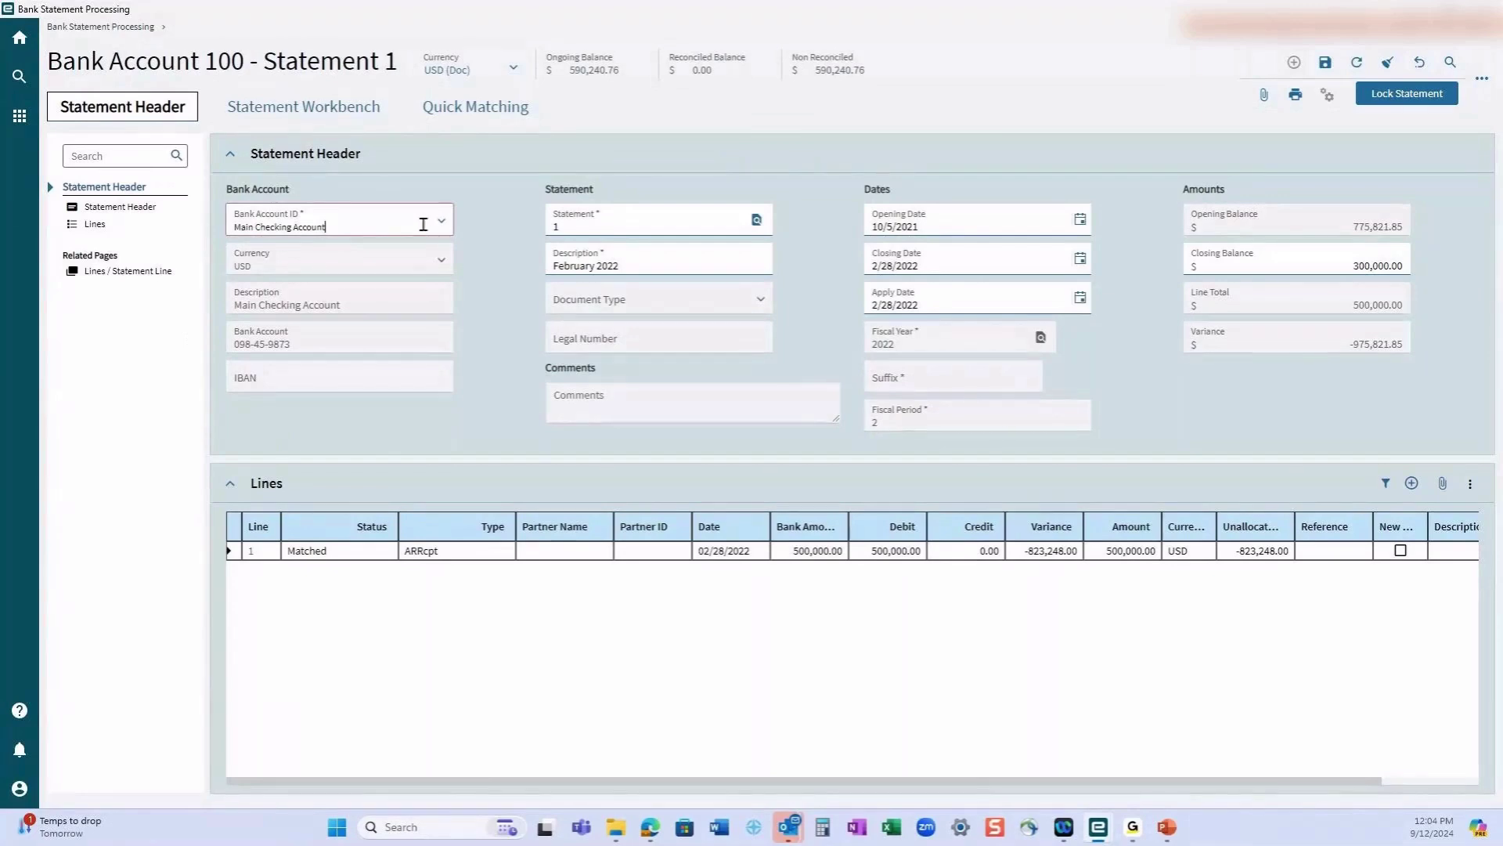
pyautogui.click(348, 222)
pyautogui.click(442, 224)
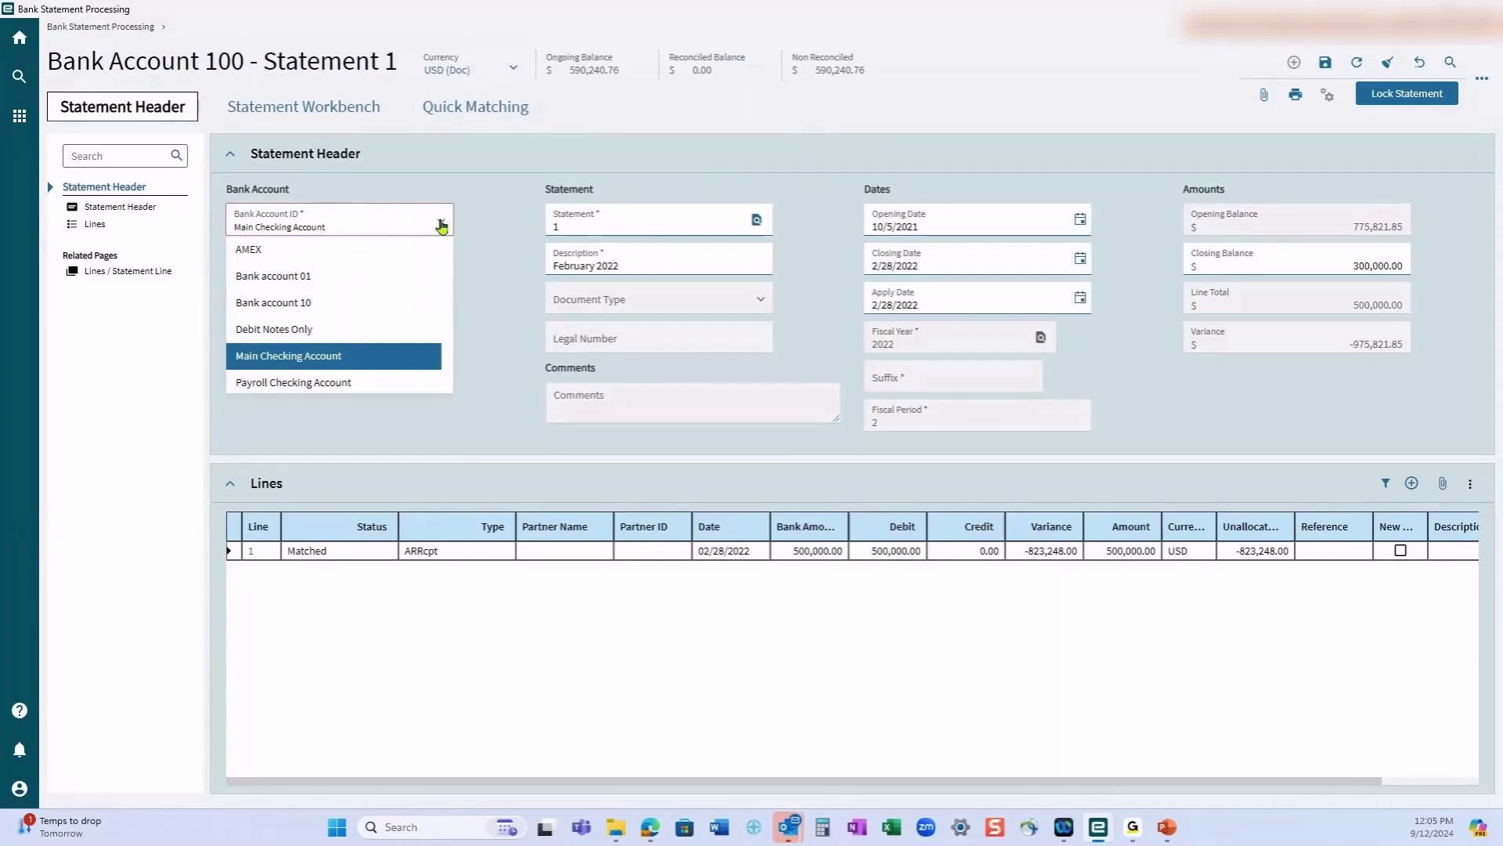
pyautogui.click(442, 227)
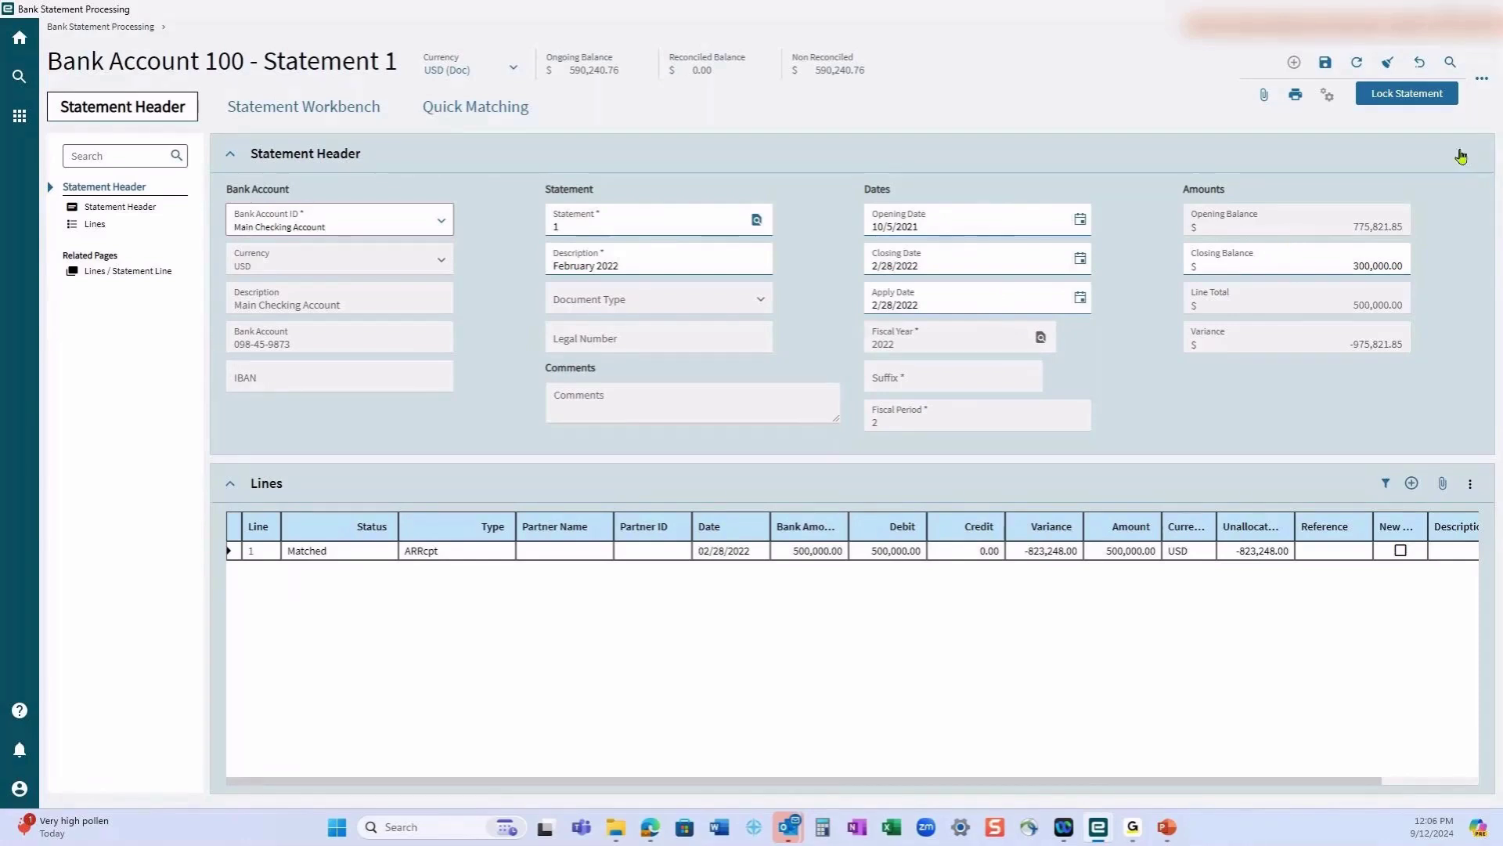
# Leave the actions menu, then reopen Statement 1 from the list with its header expanded
pyautogui.click(1483, 79)
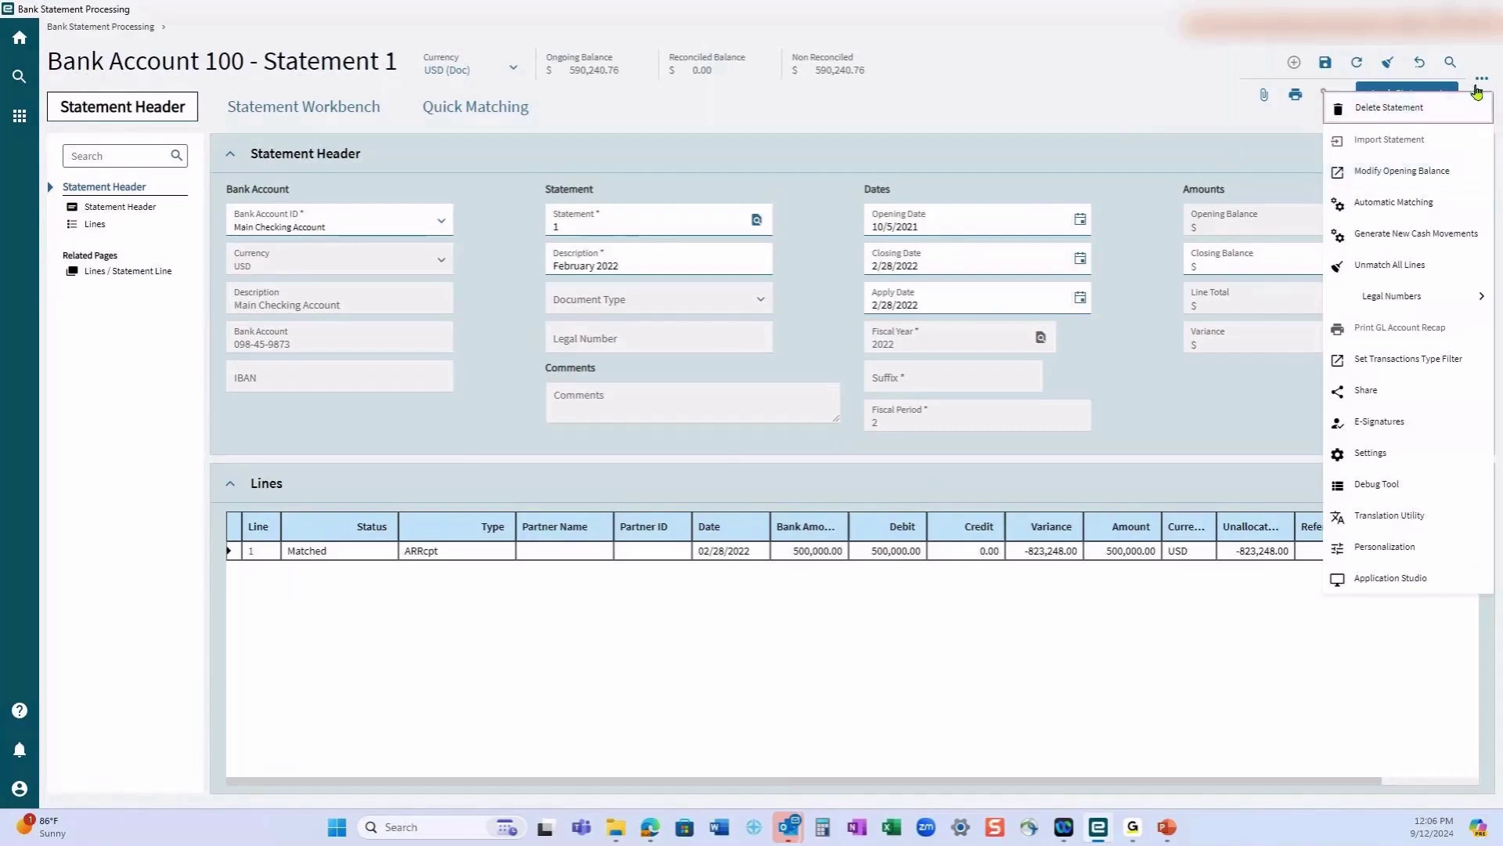
pyautogui.click(1157, 154)
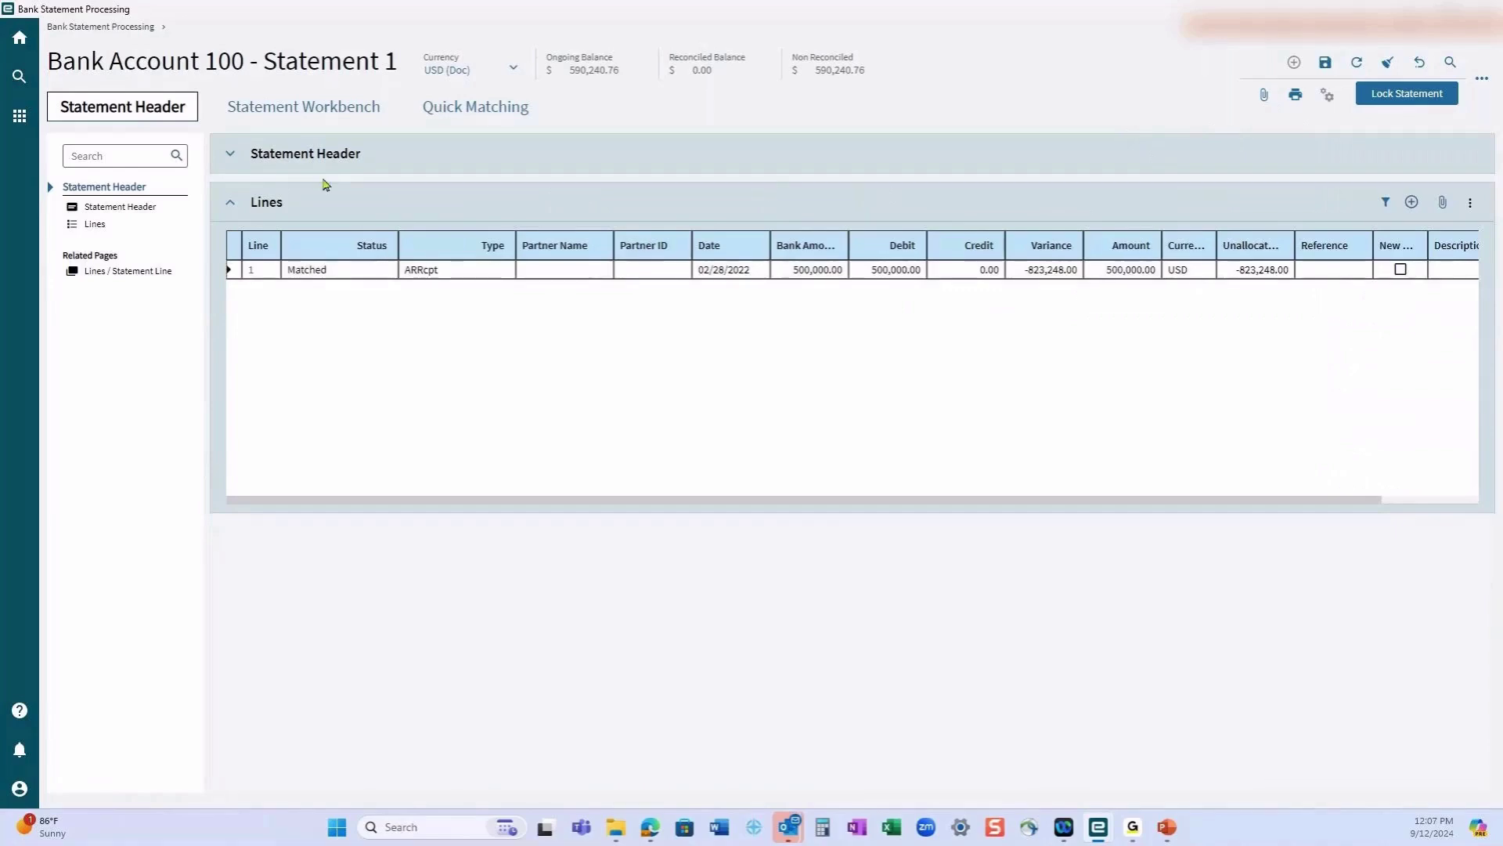
pyautogui.click(283, 117)
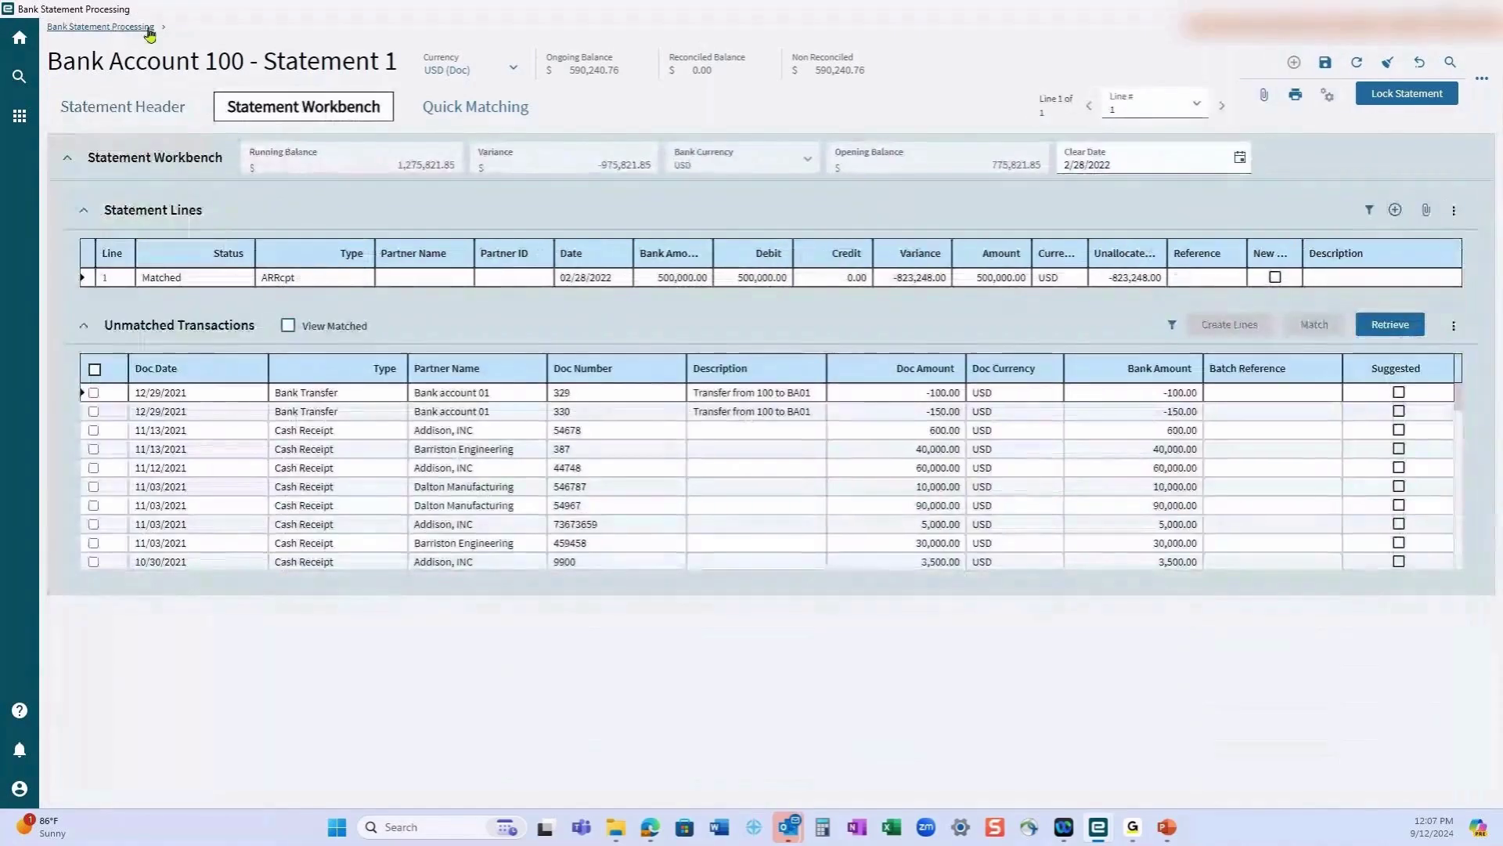
pyautogui.click(150, 29)
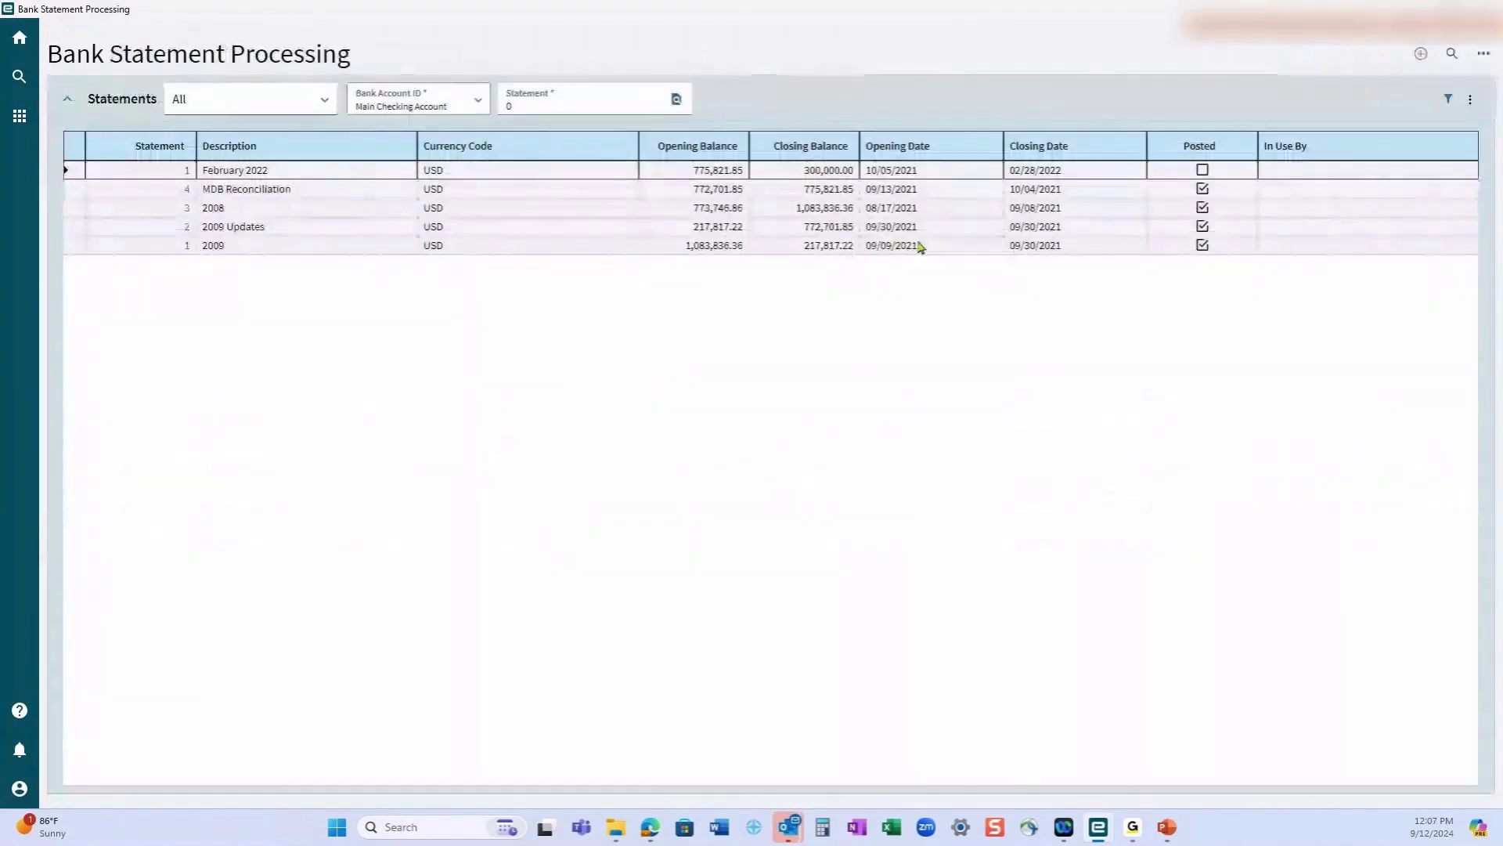
pyautogui.click(661, 221)
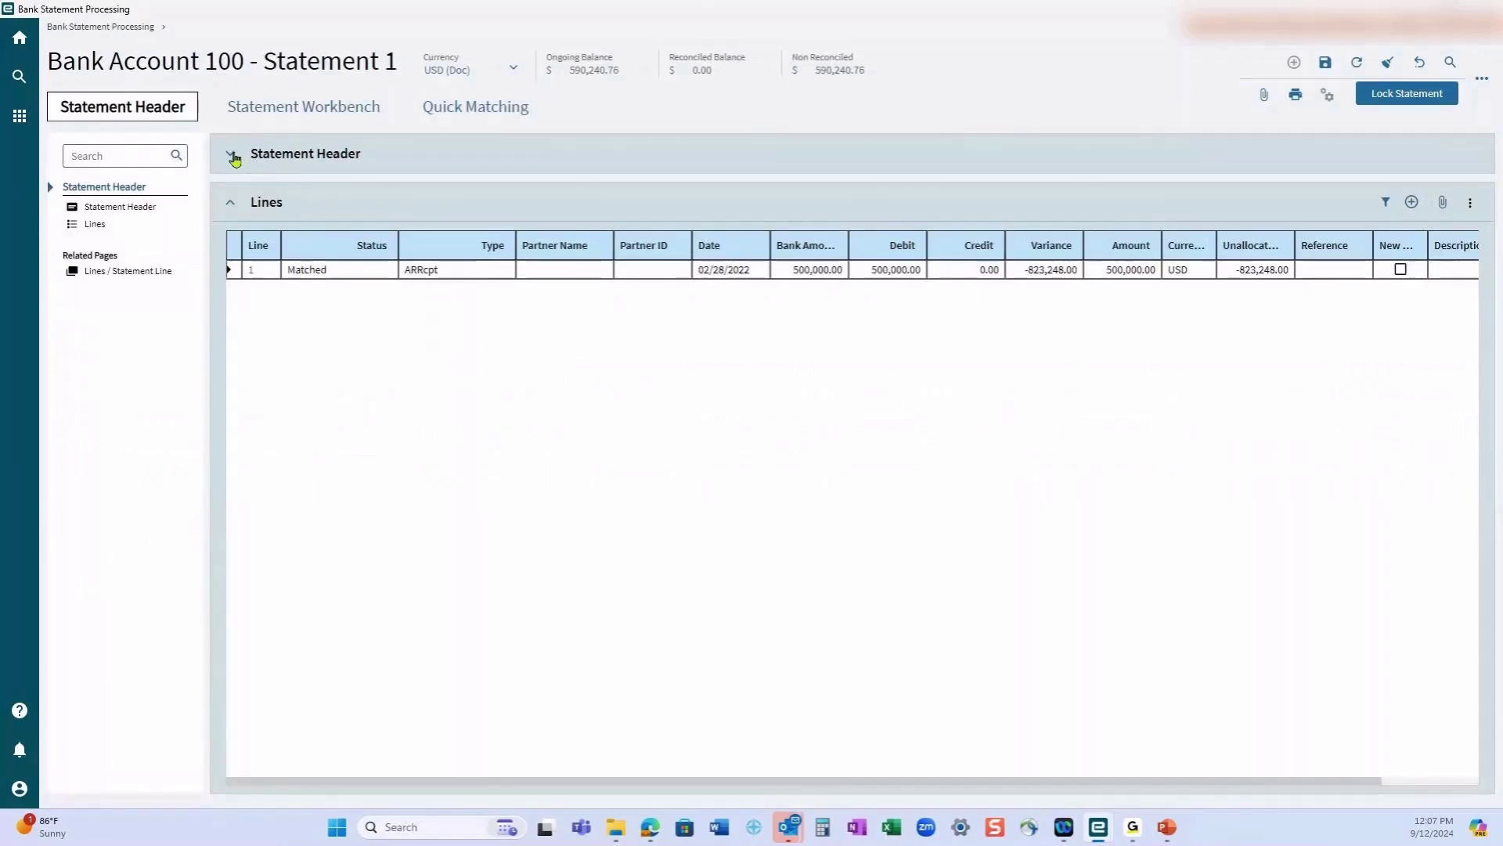
pyautogui.click(231, 154)
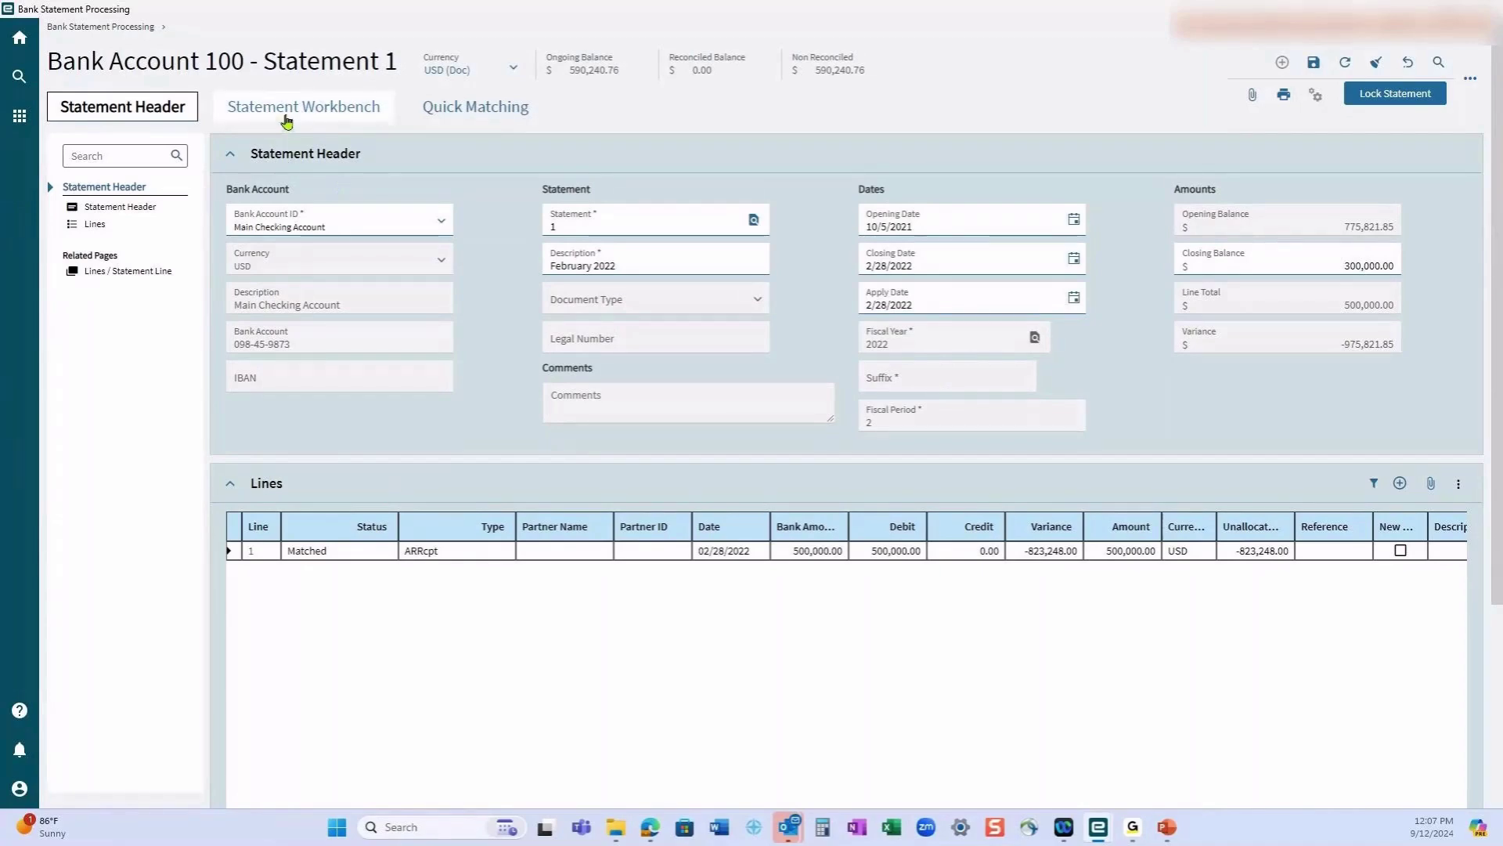
# On the Statement Workbench, select statement line 1 and start editing it
pyautogui.click(286, 116)
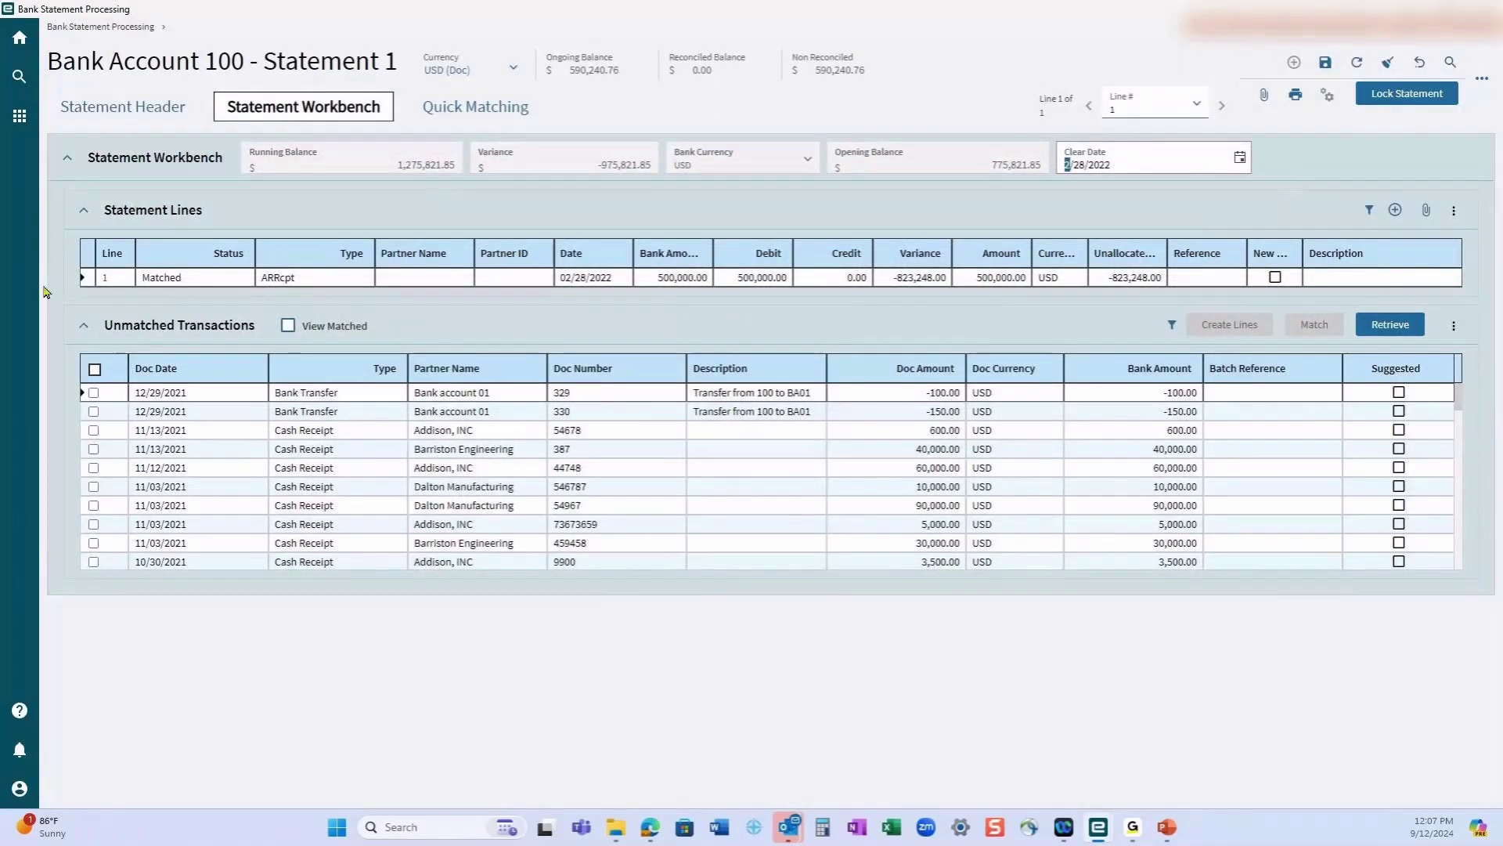
pyautogui.click(137, 283)
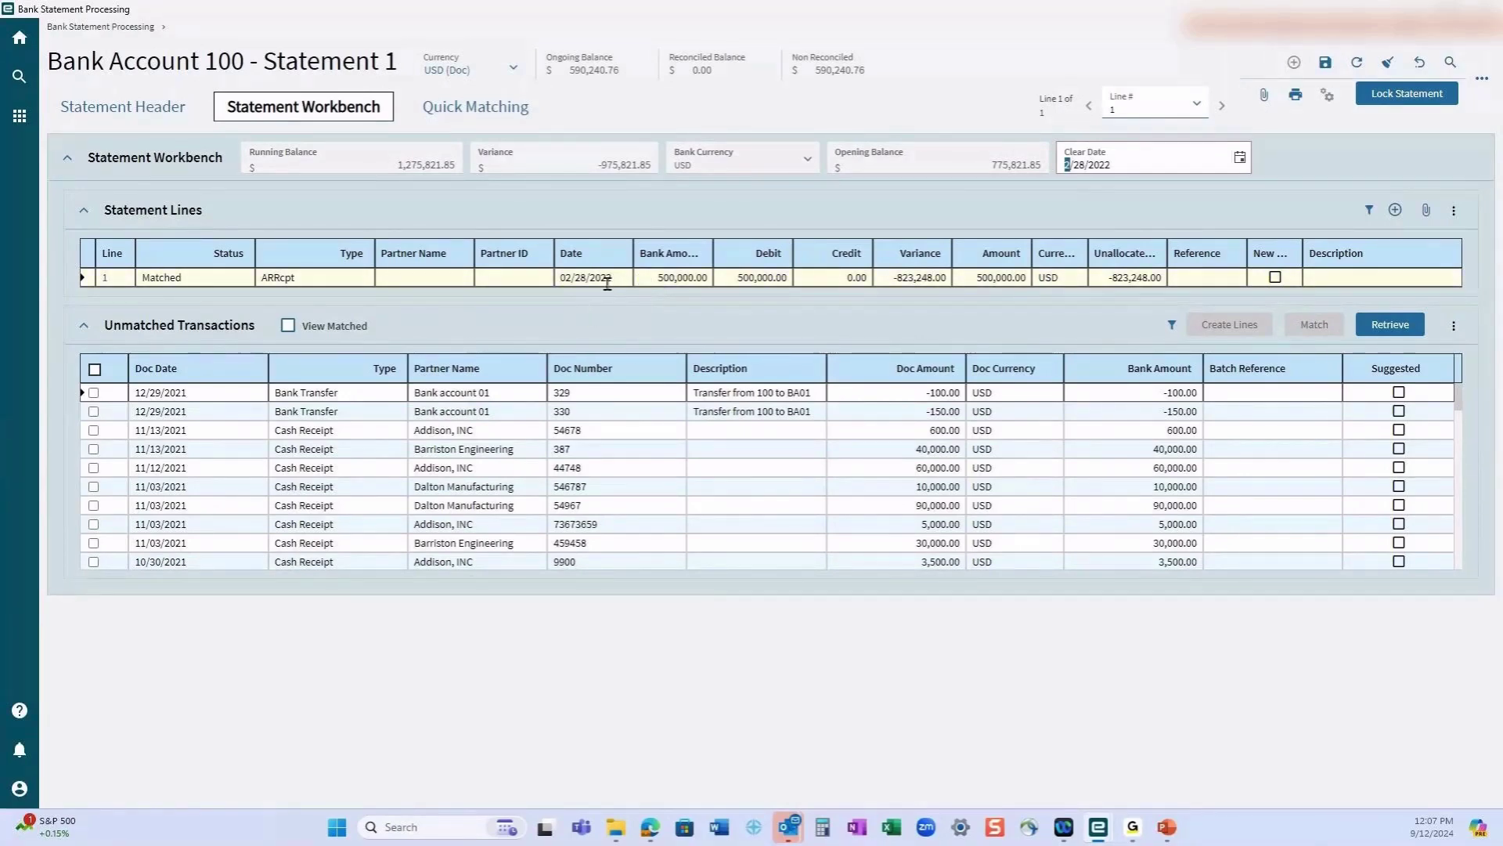
pyautogui.click(656, 283)
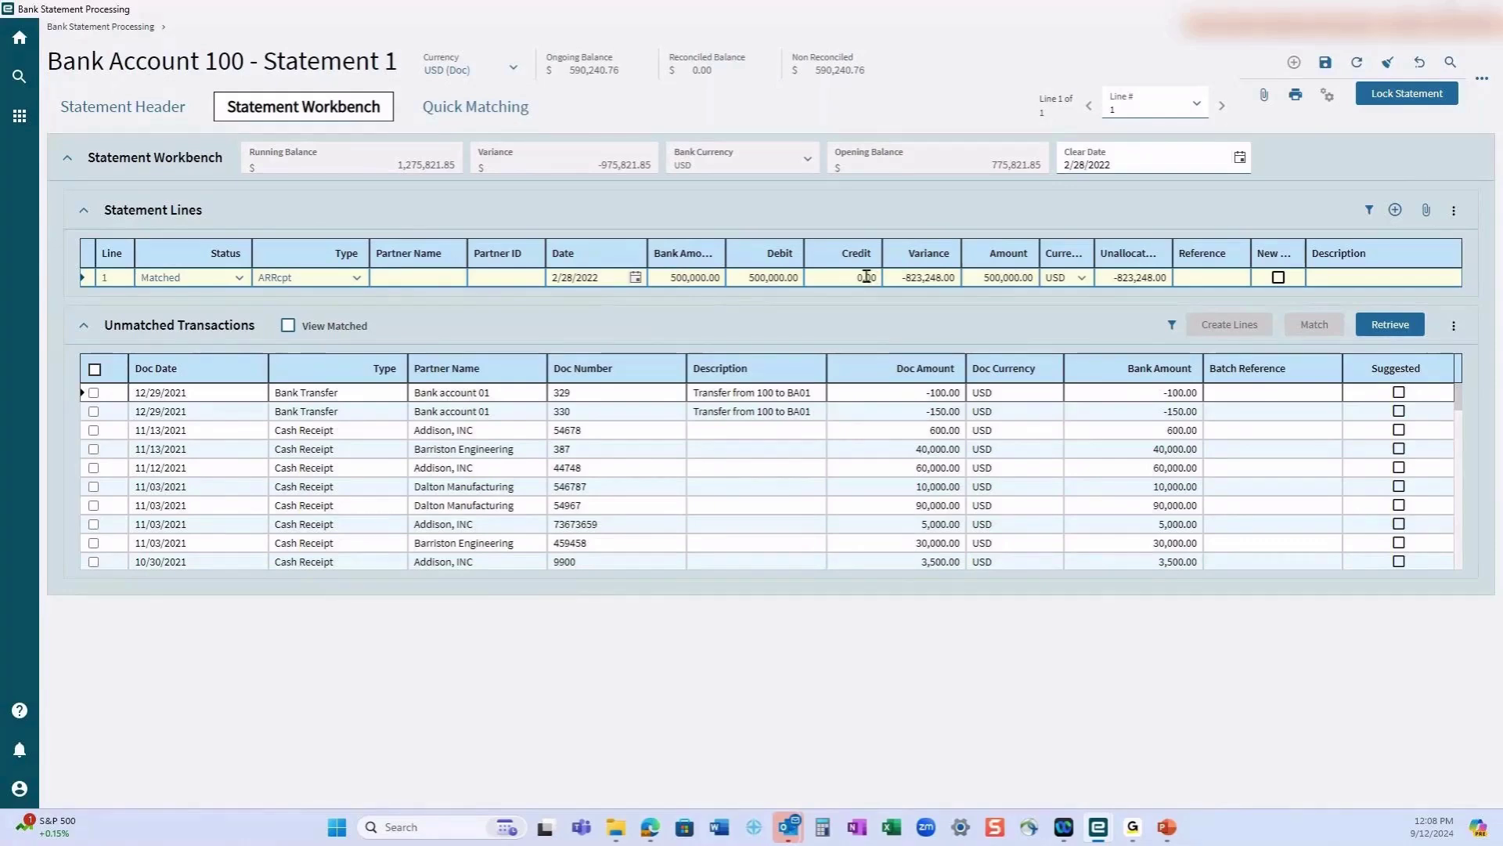
# Add statement line 2 with bank amount -5,000,000, then bring up the unmatched-transaction retrieve options
pyautogui.click(1395, 210)
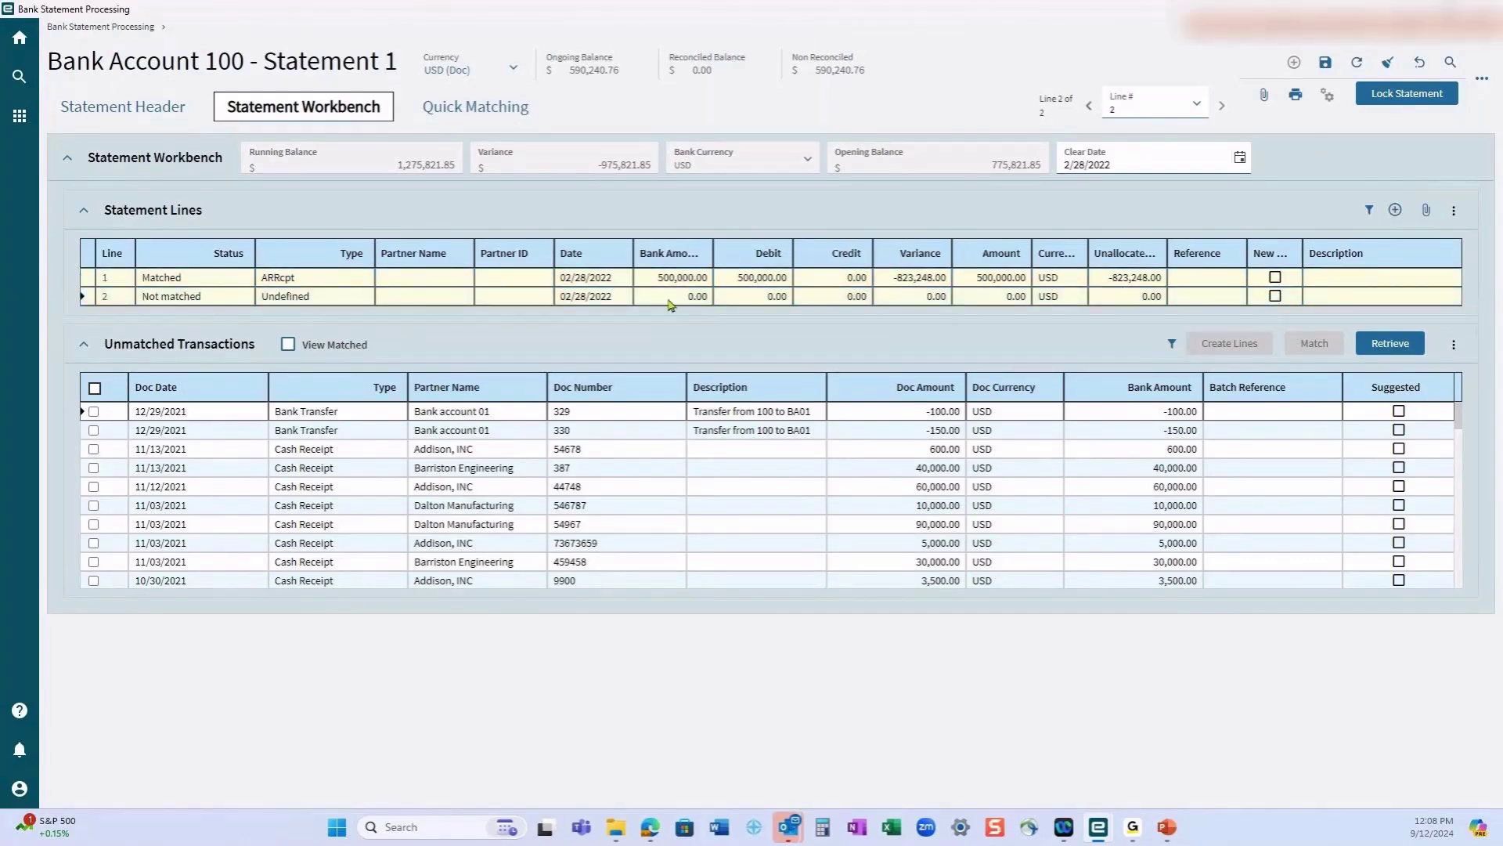
pyautogui.click(699, 303)
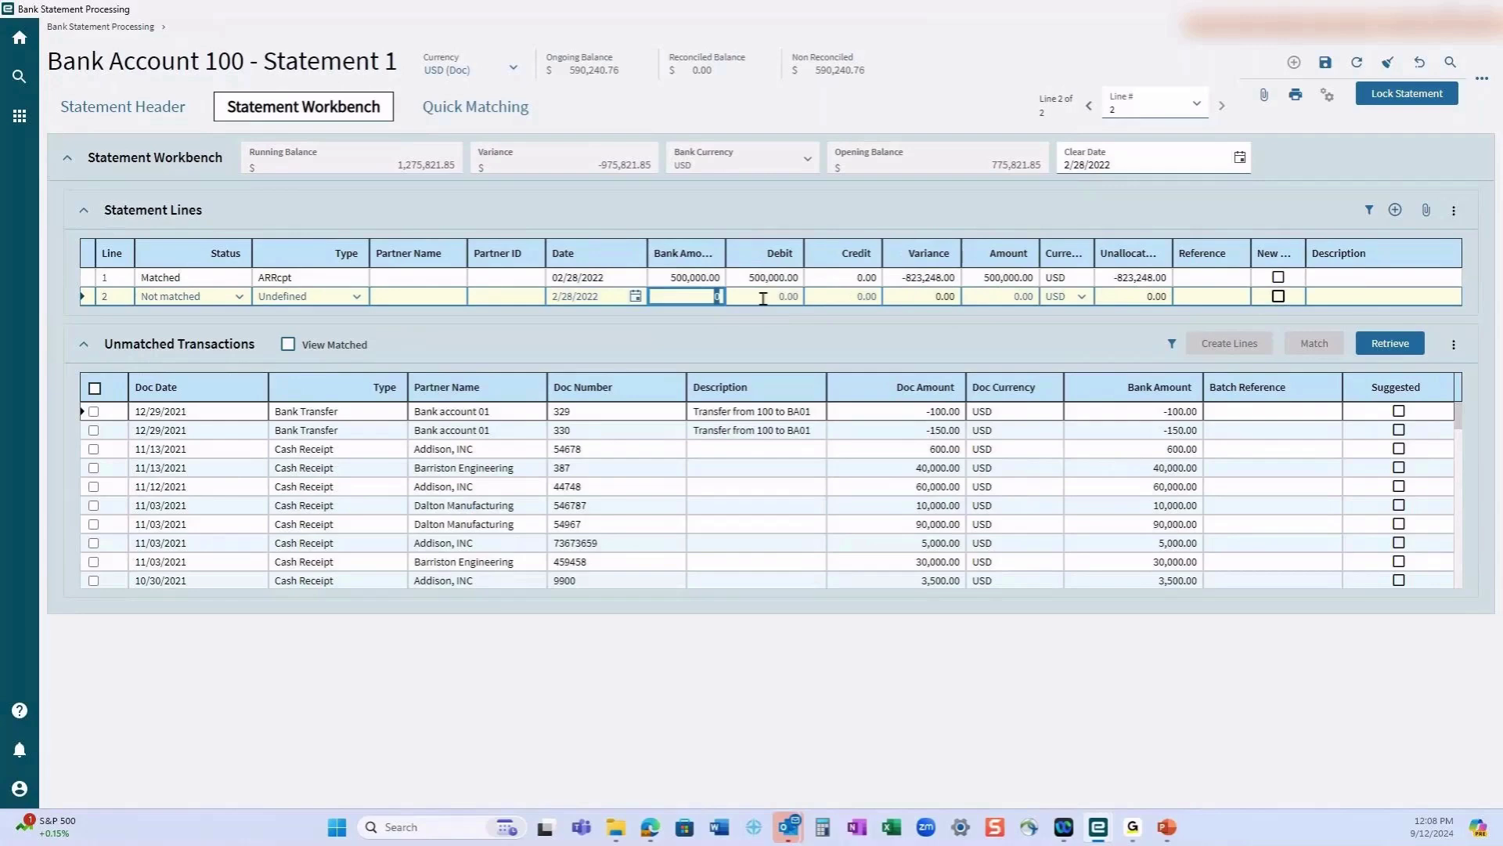
pyautogui.write('-5000000')
pyautogui.press('Tab')
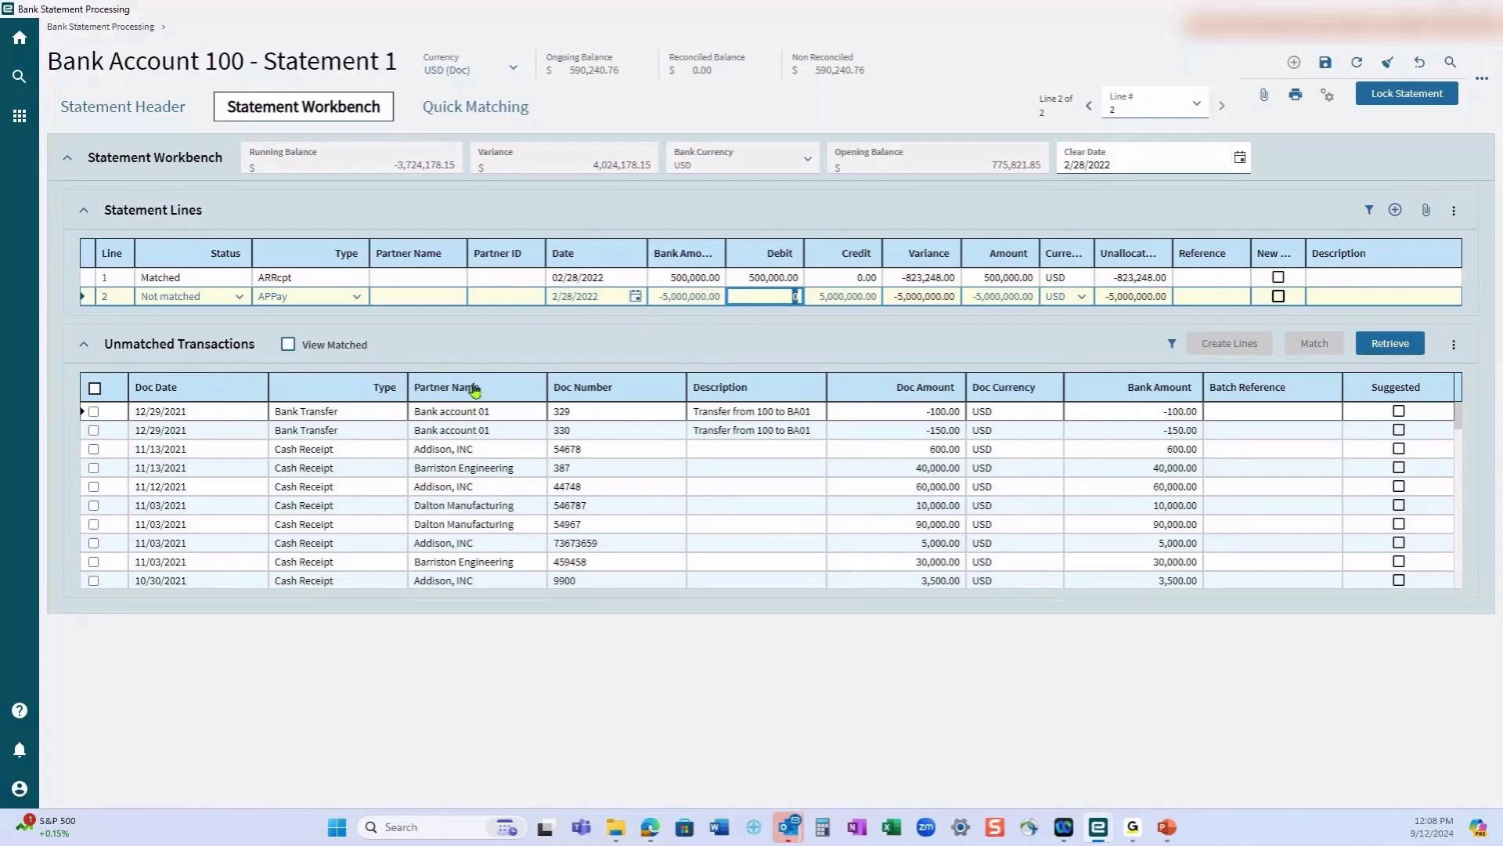
pyautogui.click(1385, 353)
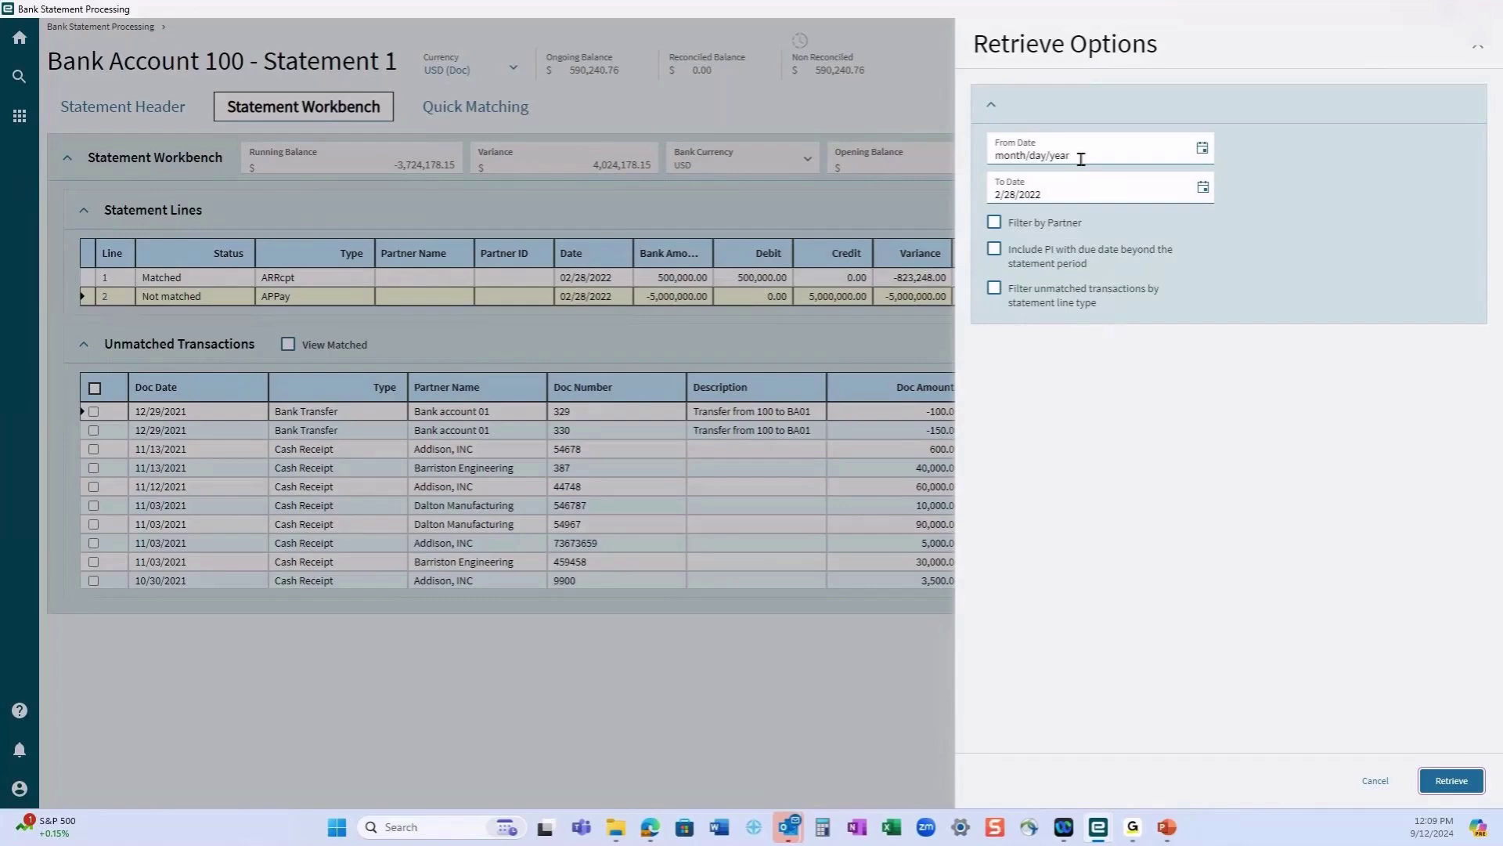
pyautogui.click(1442, 790)
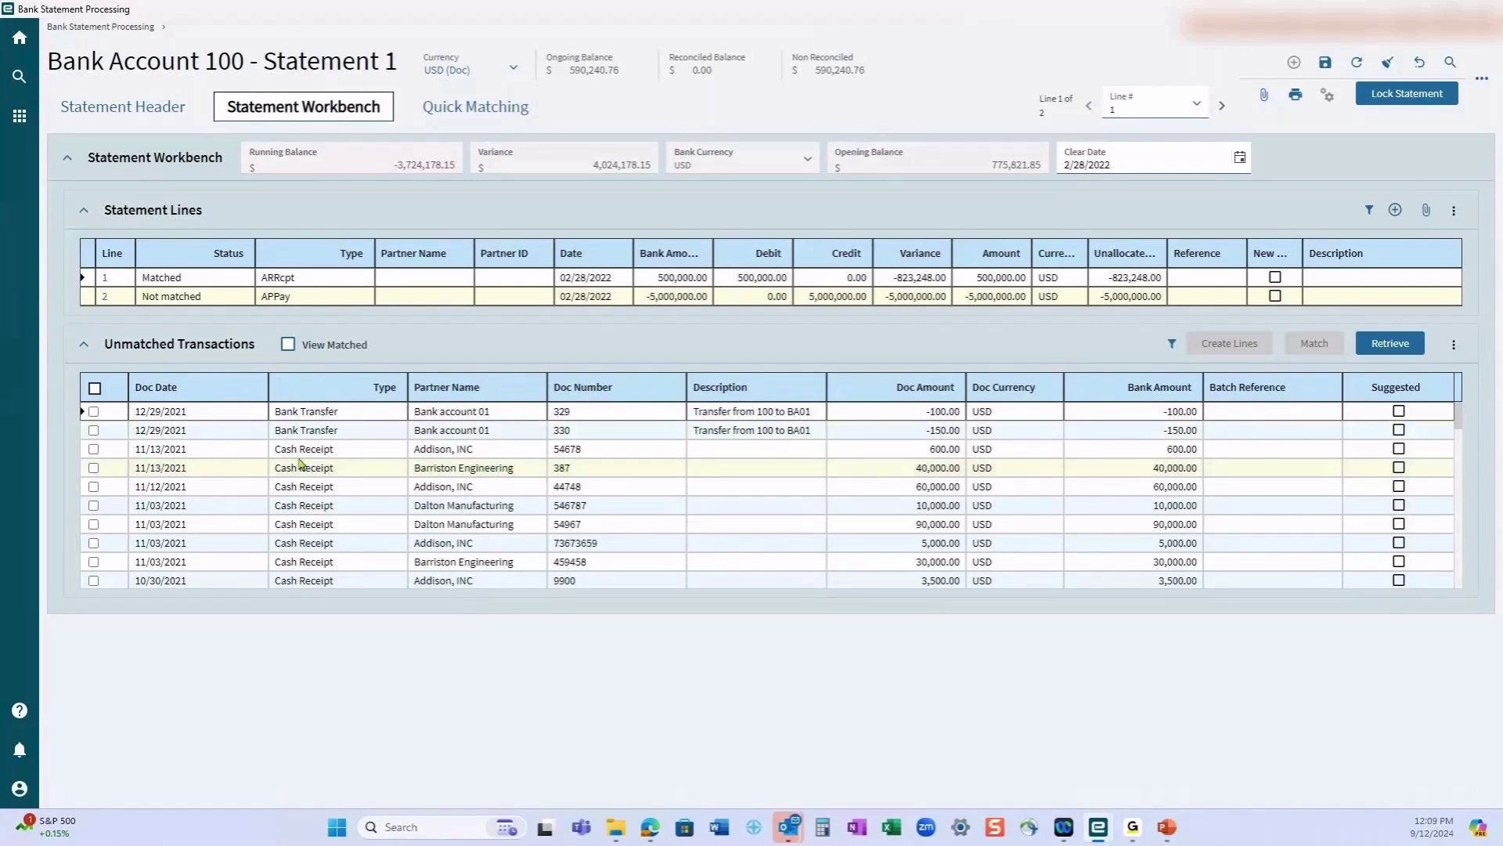
pyautogui.click(93, 411)
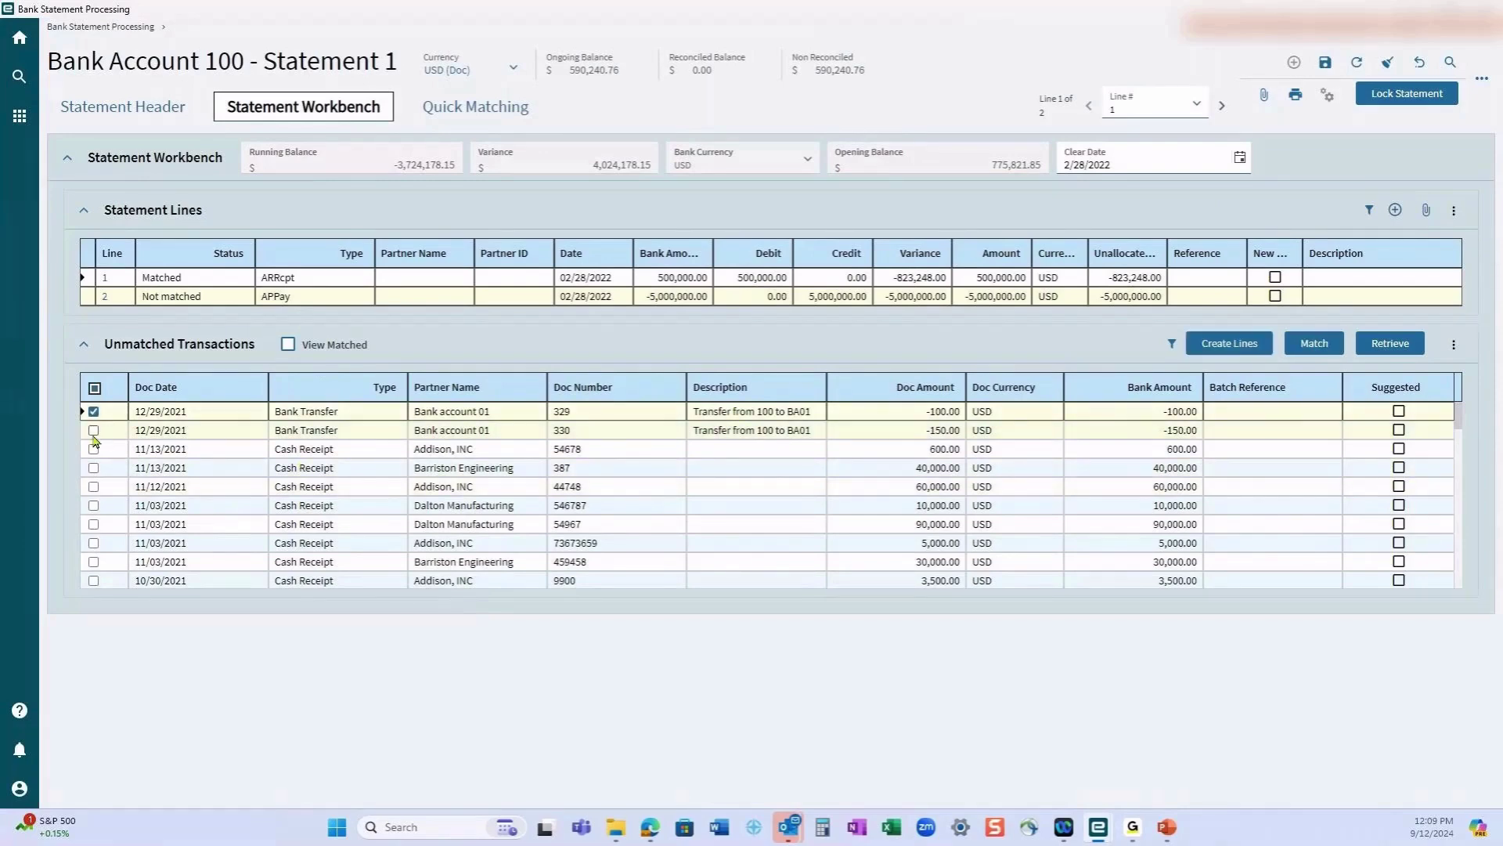
pyautogui.click(93, 429)
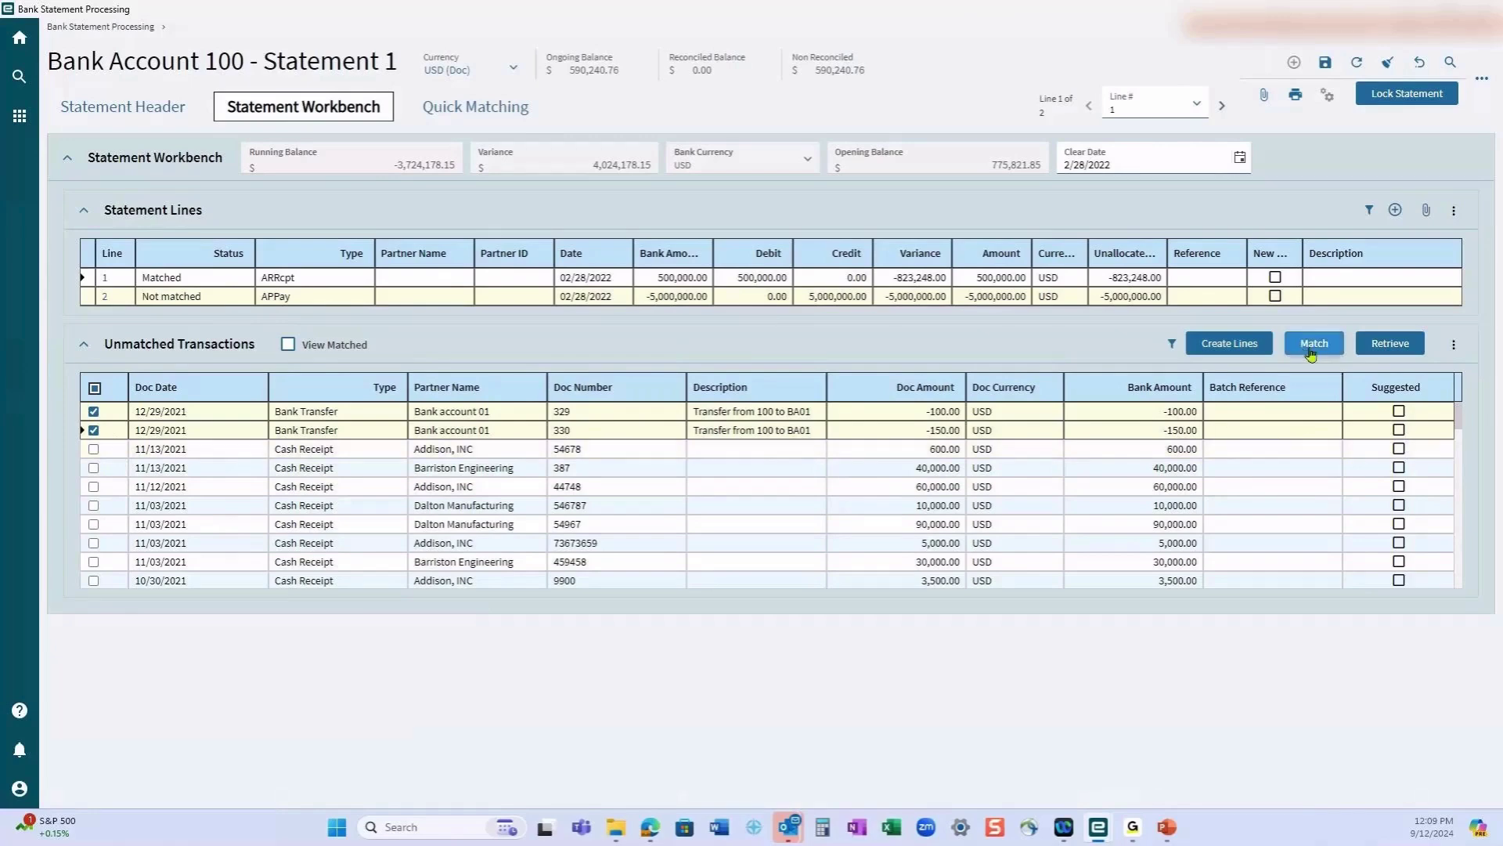
pyautogui.click(1312, 344)
pyautogui.click(92, 412)
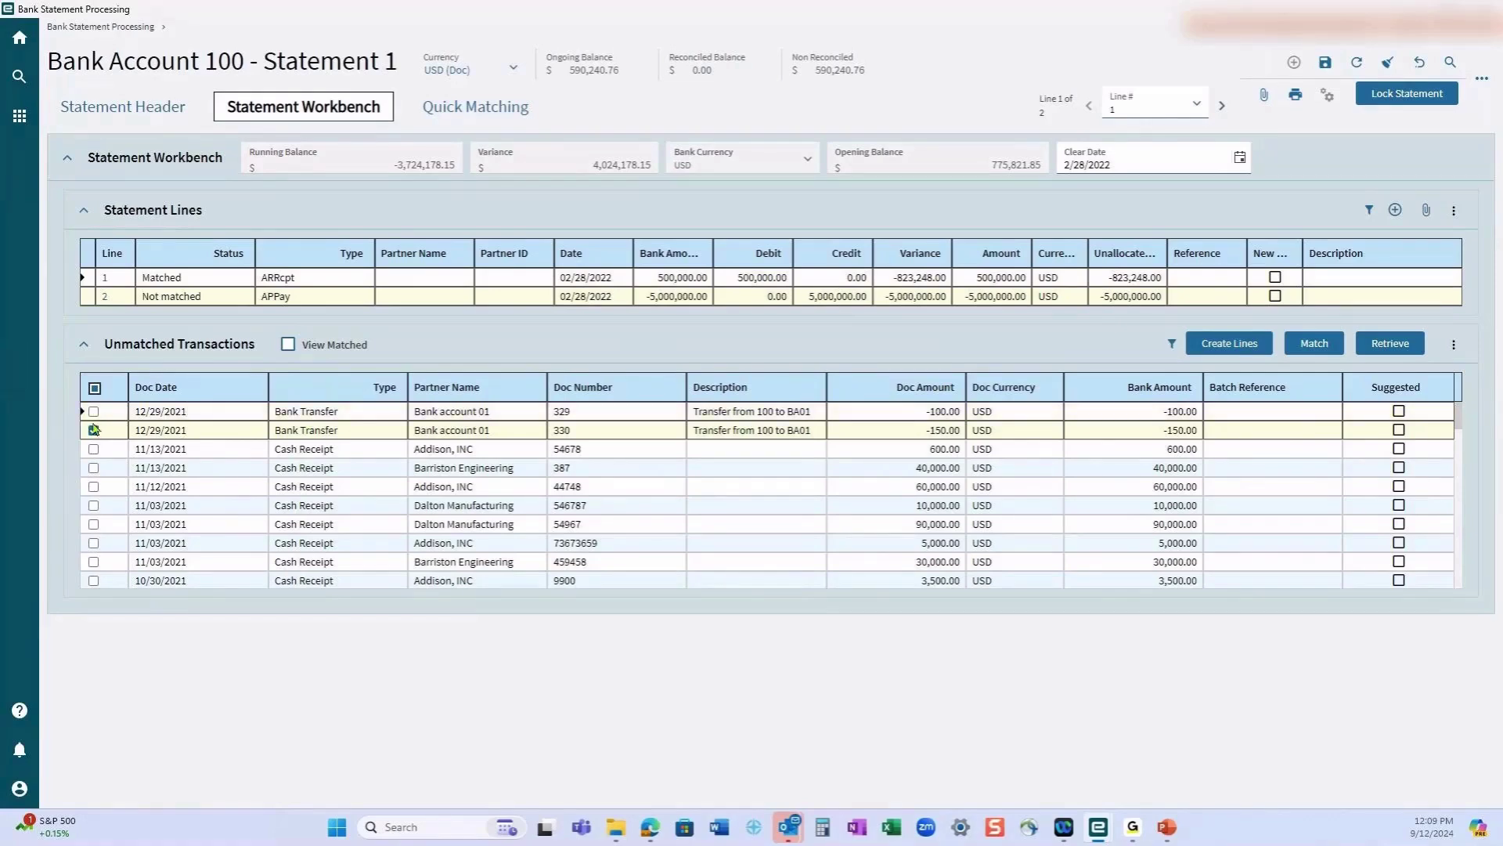
pyautogui.click(94, 430)
pyautogui.click(376, 394)
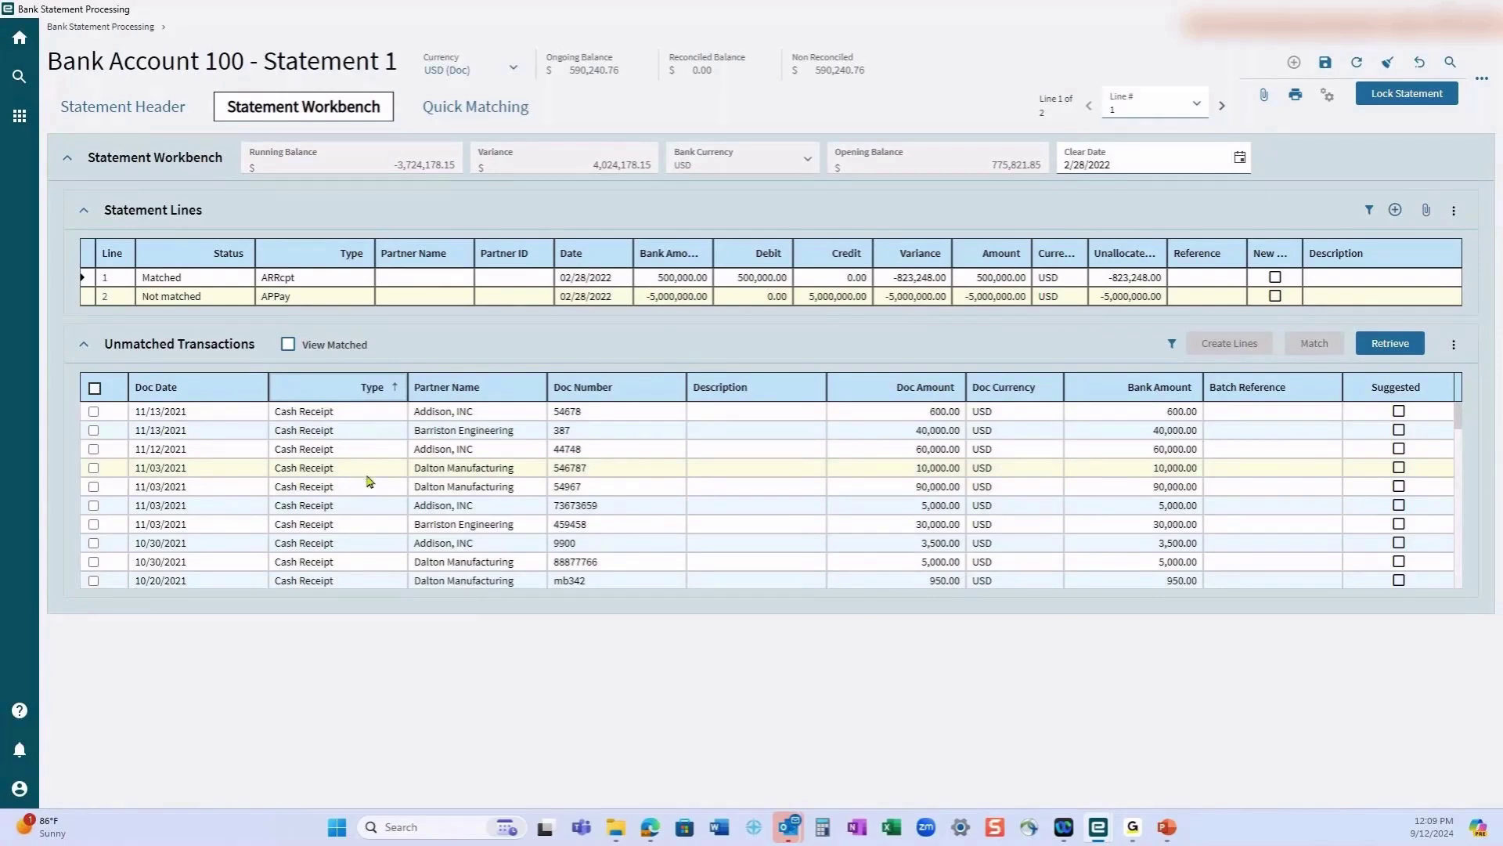
pyautogui.scroll(-10, 370, 480)
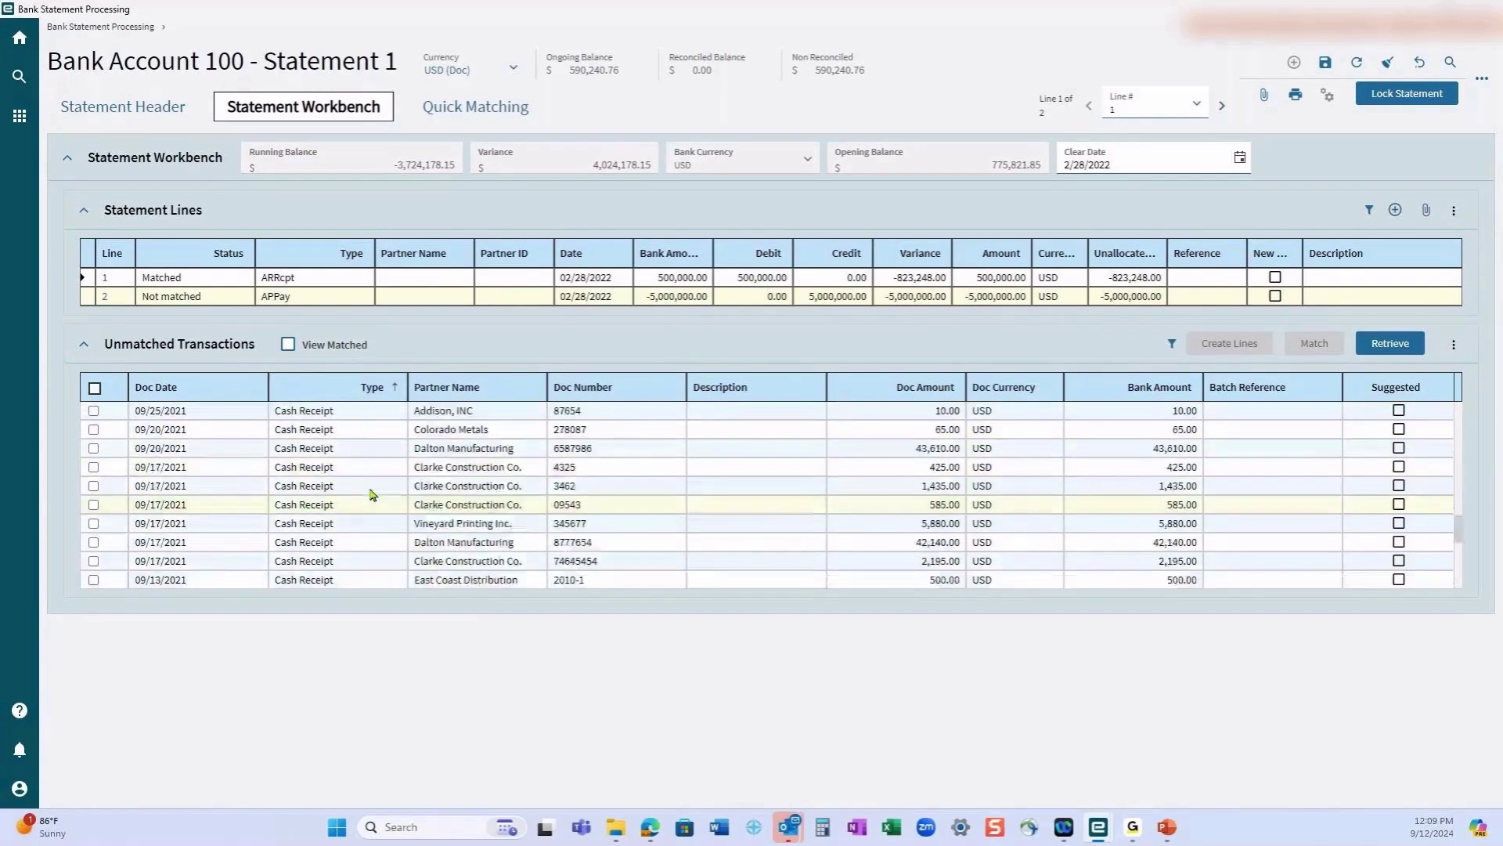
pyautogui.scroll(-1, 373, 494)
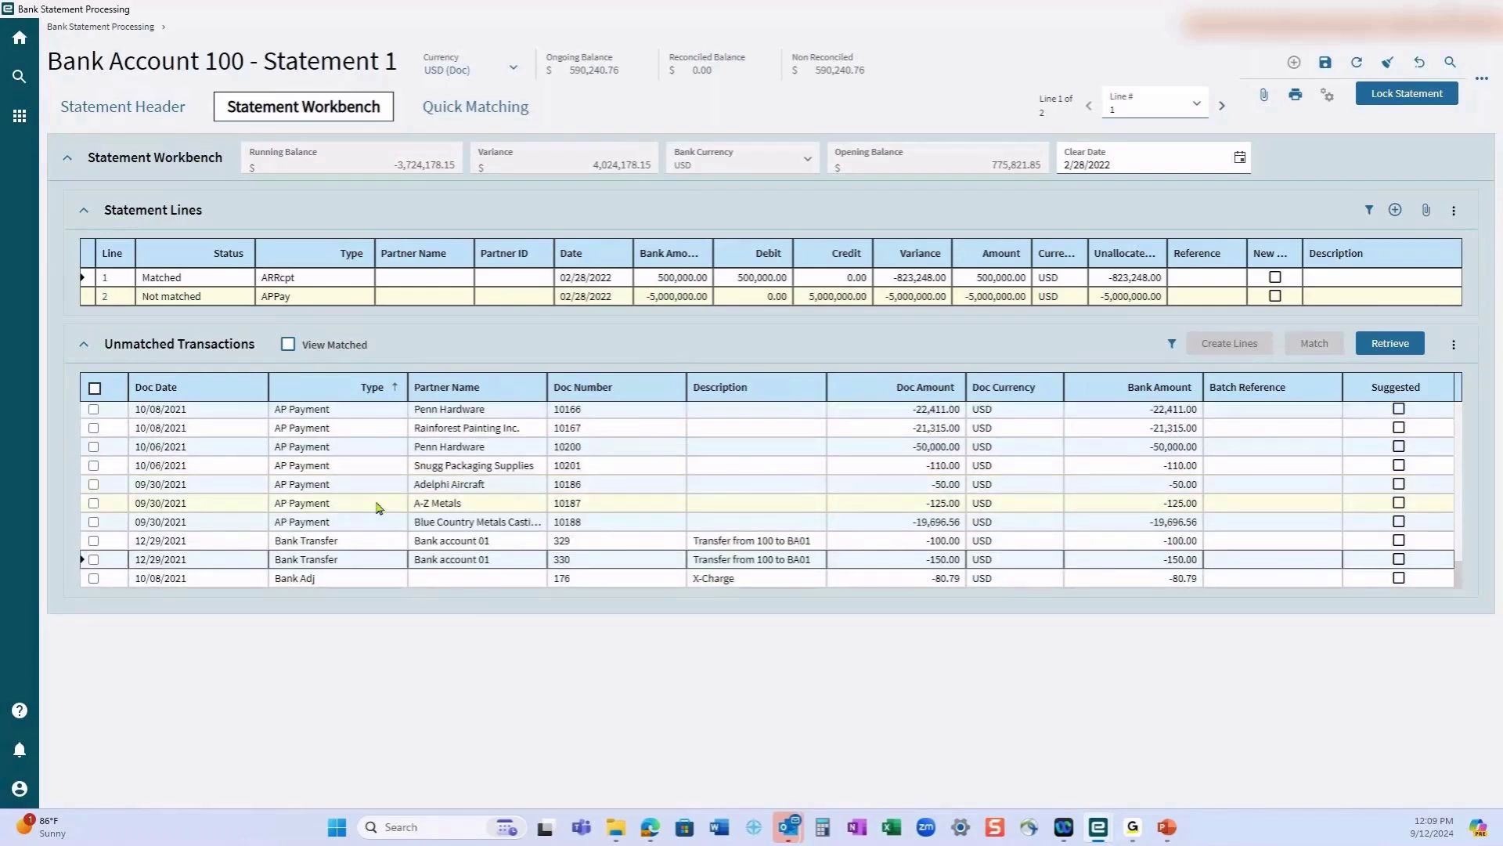
pyautogui.scroll(5, 368, 509)
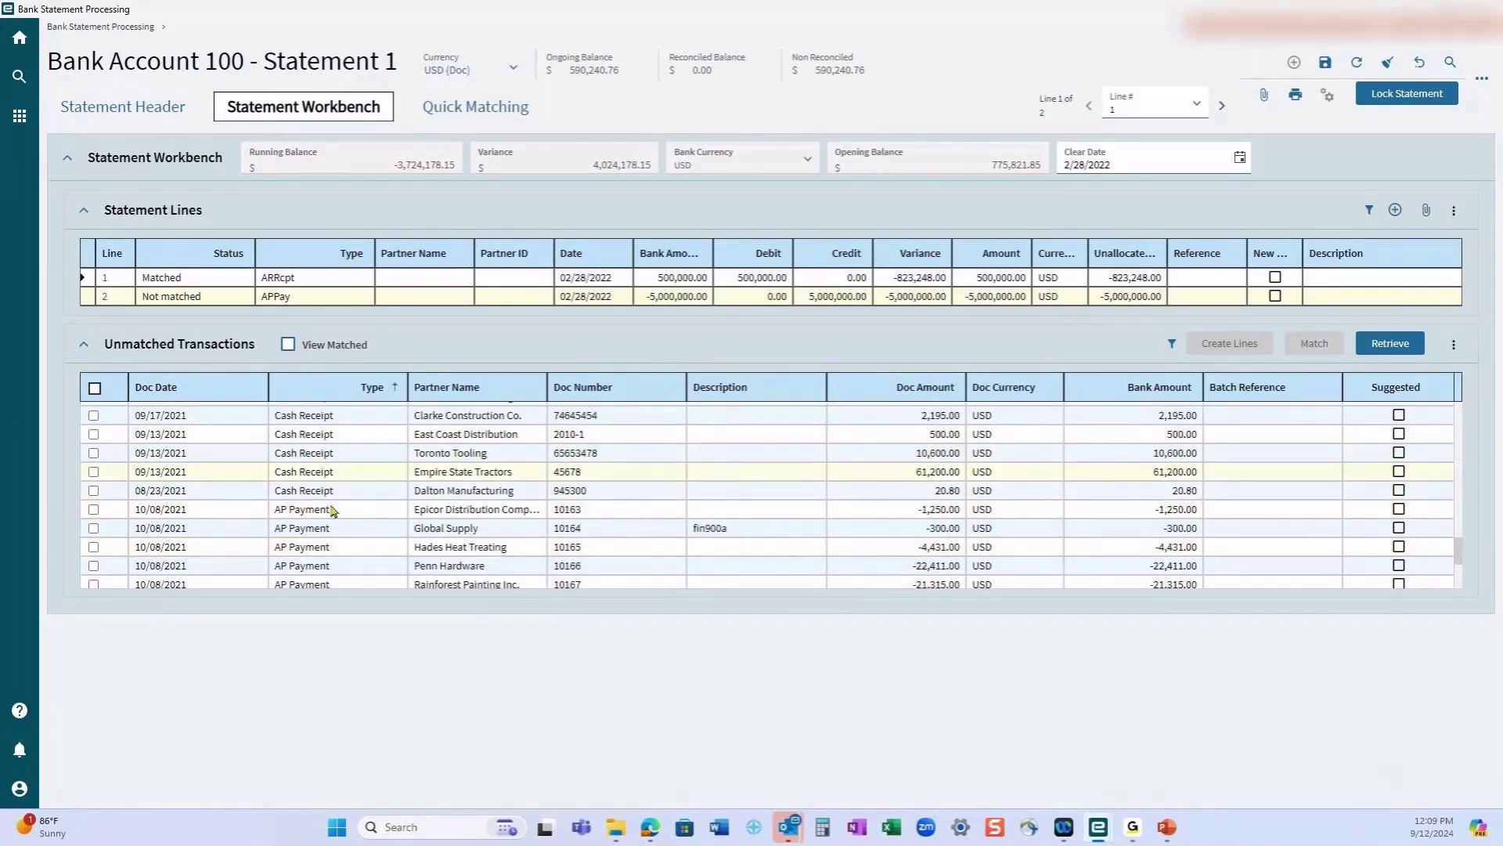
pyautogui.scroll(-5, 335, 511)
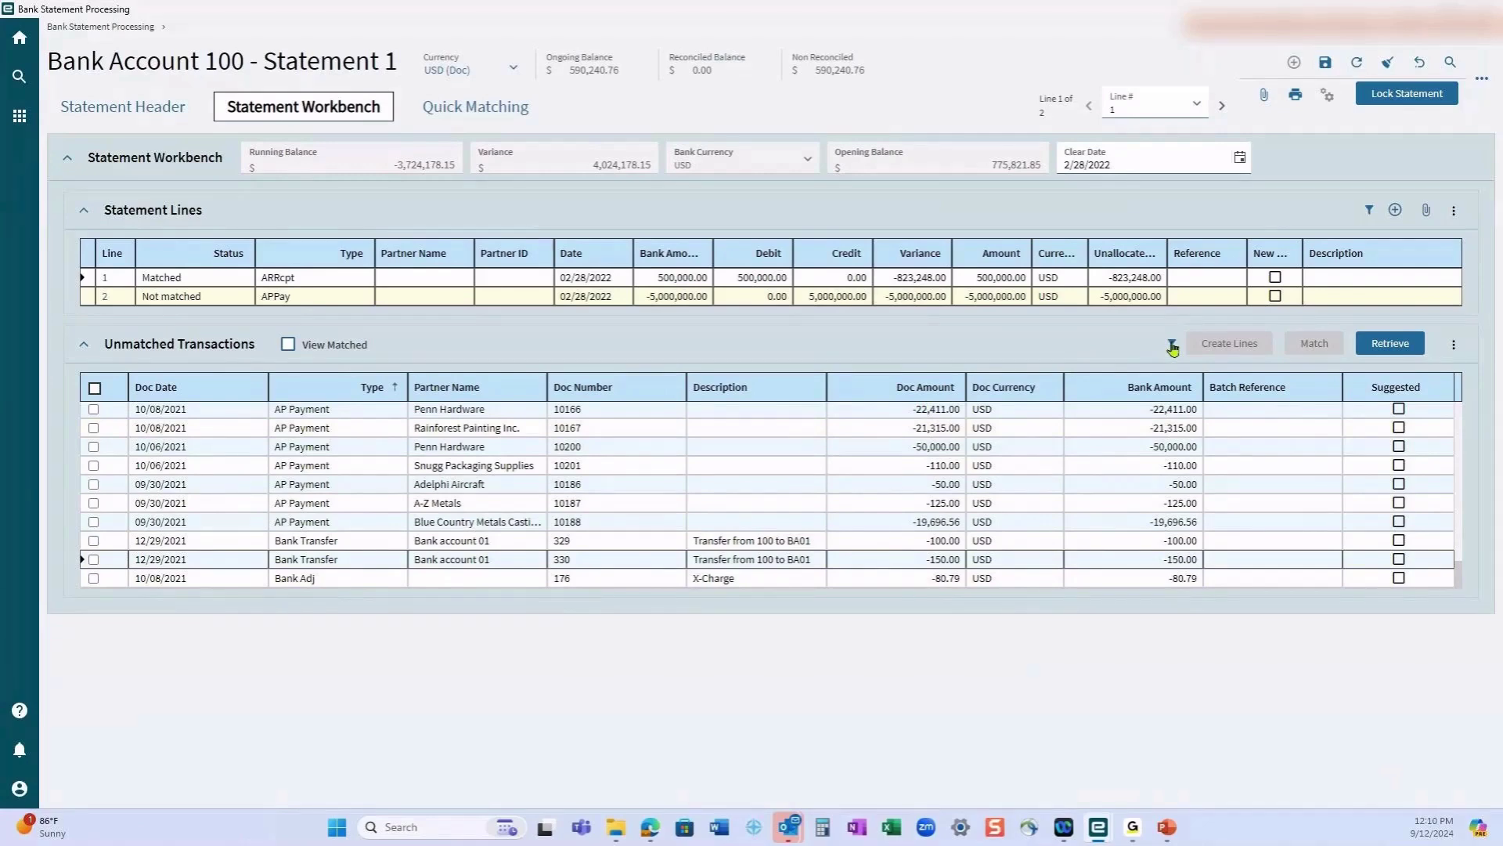
pyautogui.scroll(5, 192, 479)
pyautogui.scroll(5, 102, 494)
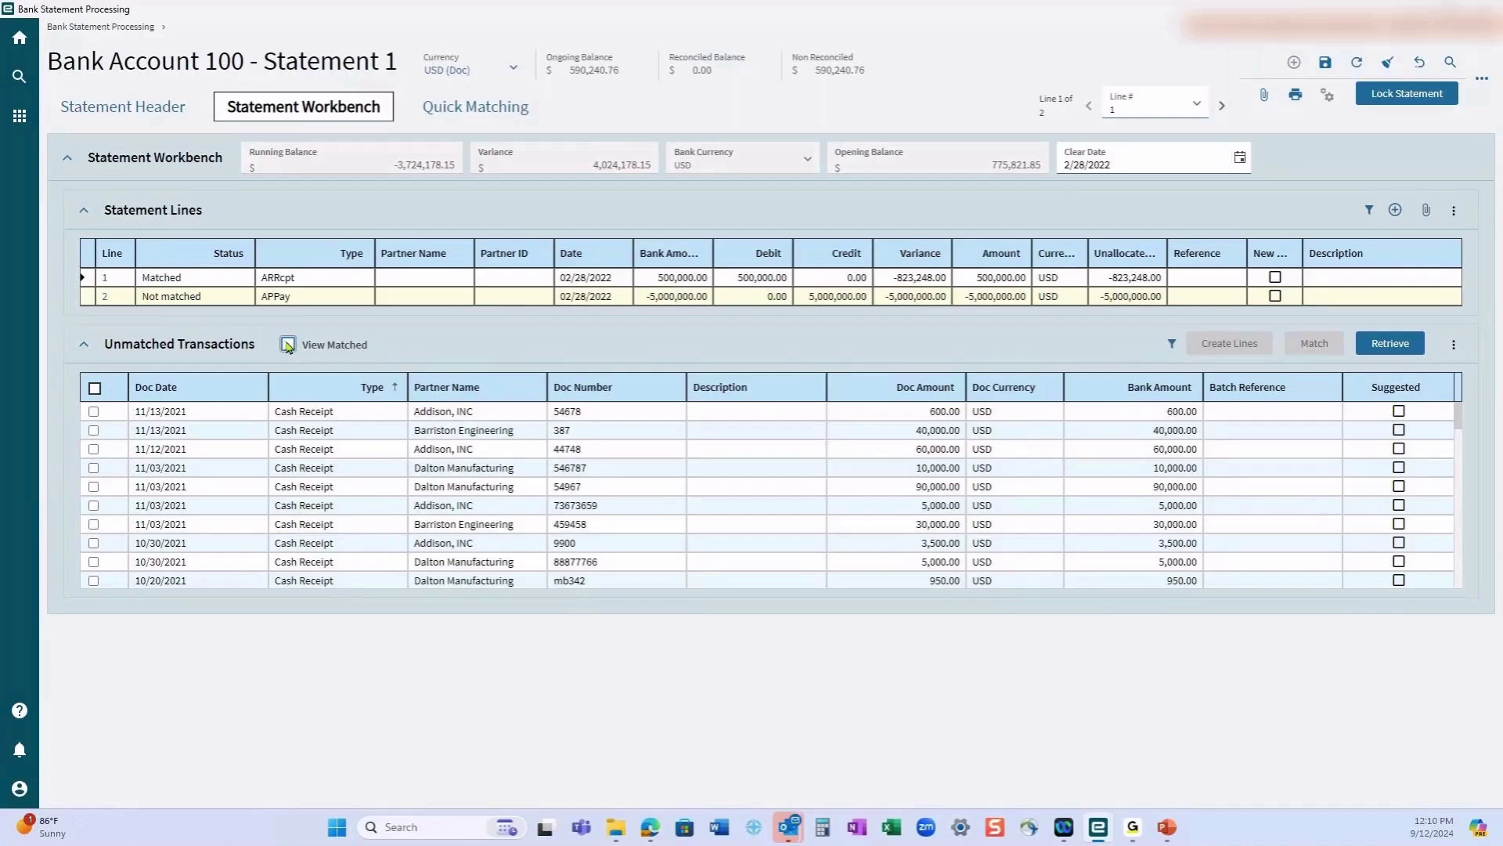
# Turn on View Matched so the grid shows Statement 1's matched documents
pyautogui.click(288, 345)
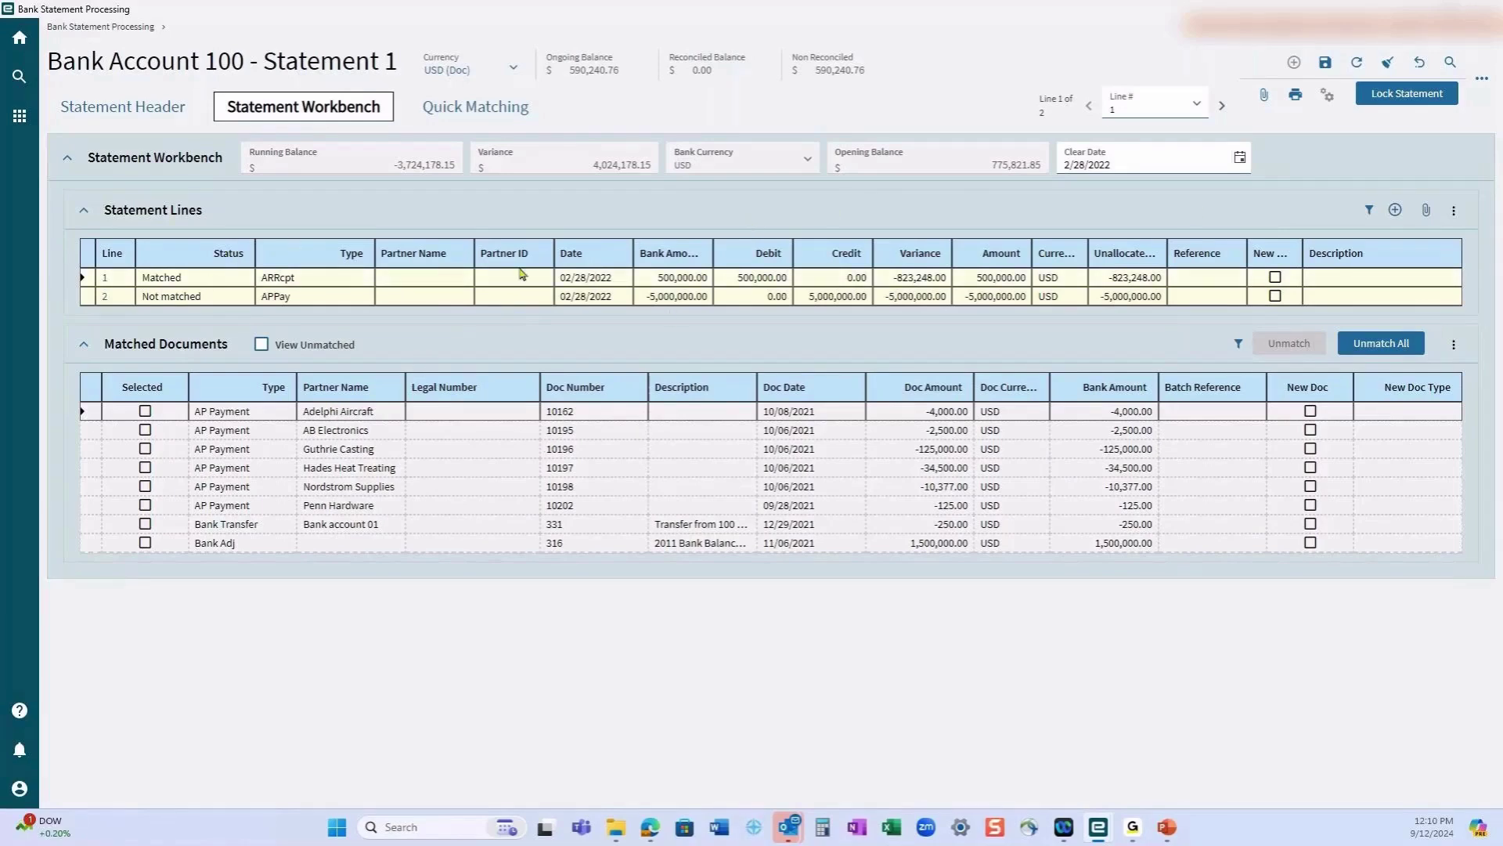
# Print-preview the Edit List report with Show Outstanding Items checked and bring up its PDF
pyautogui.click(1295, 96)
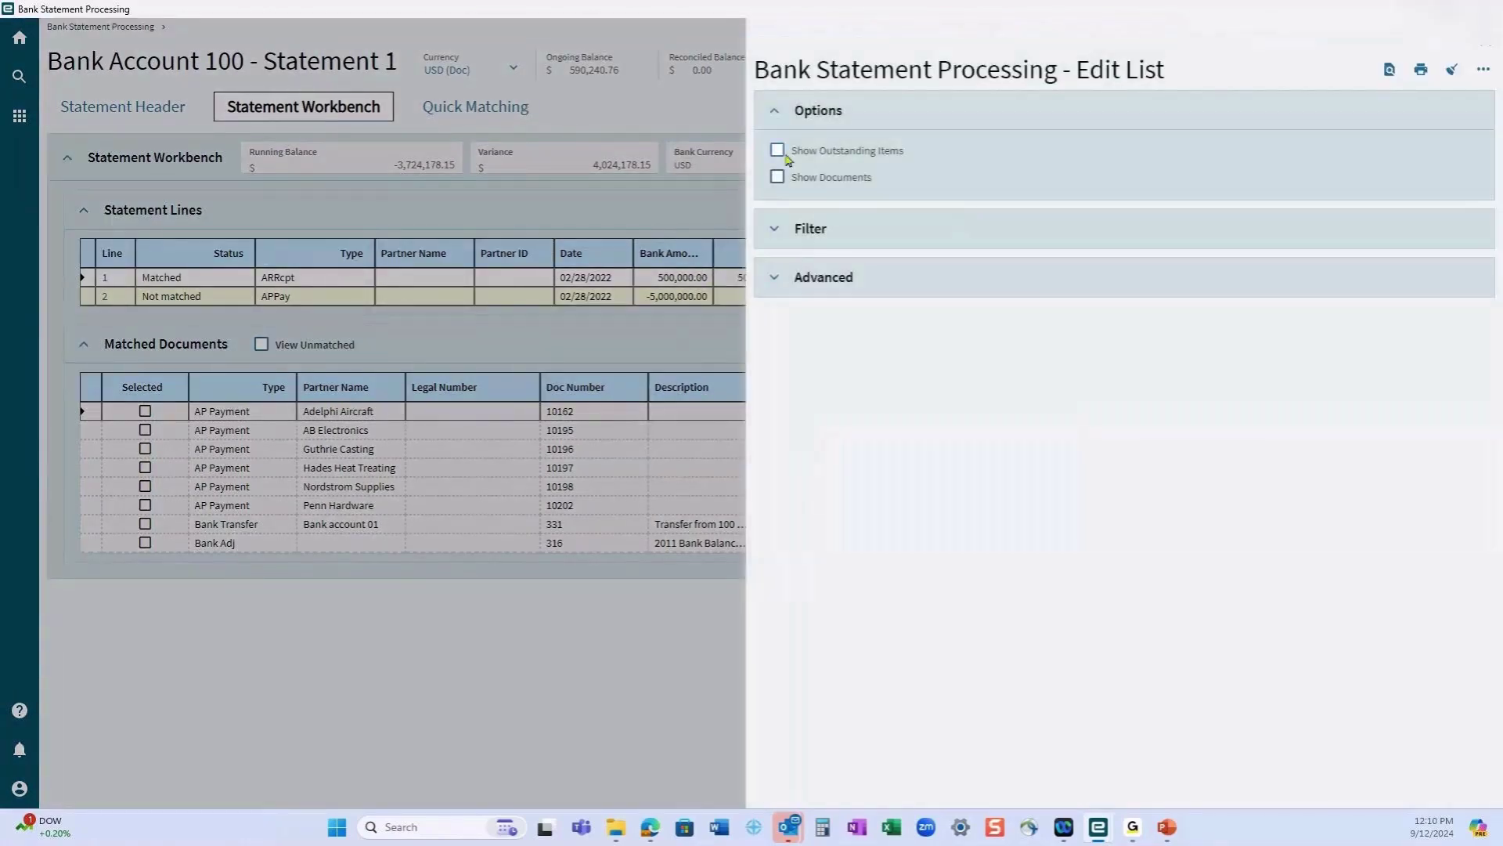
pyautogui.click(779, 151)
pyautogui.click(1391, 71)
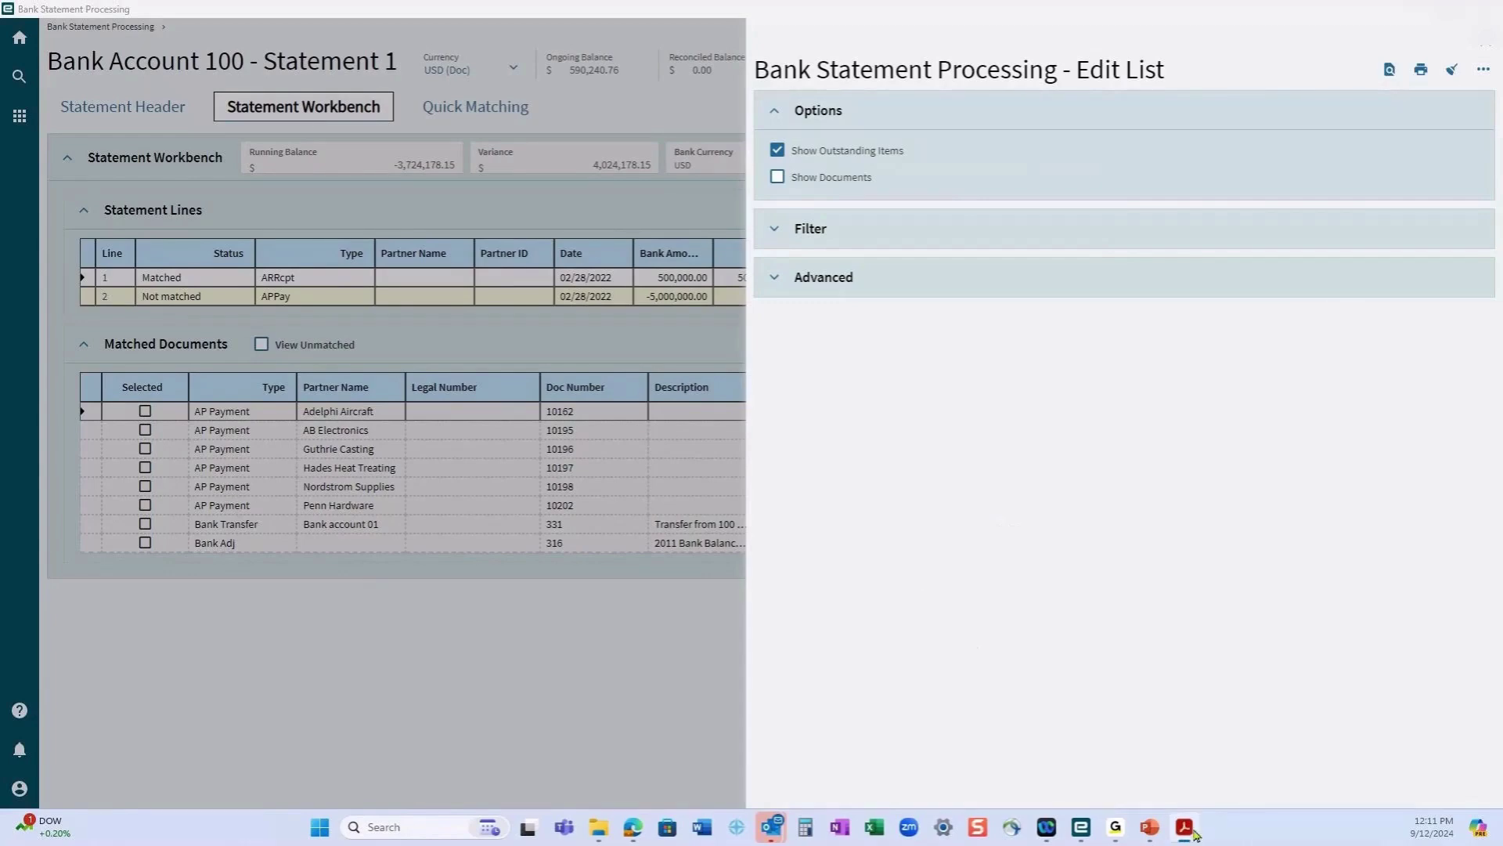
pyautogui.click(1190, 832)
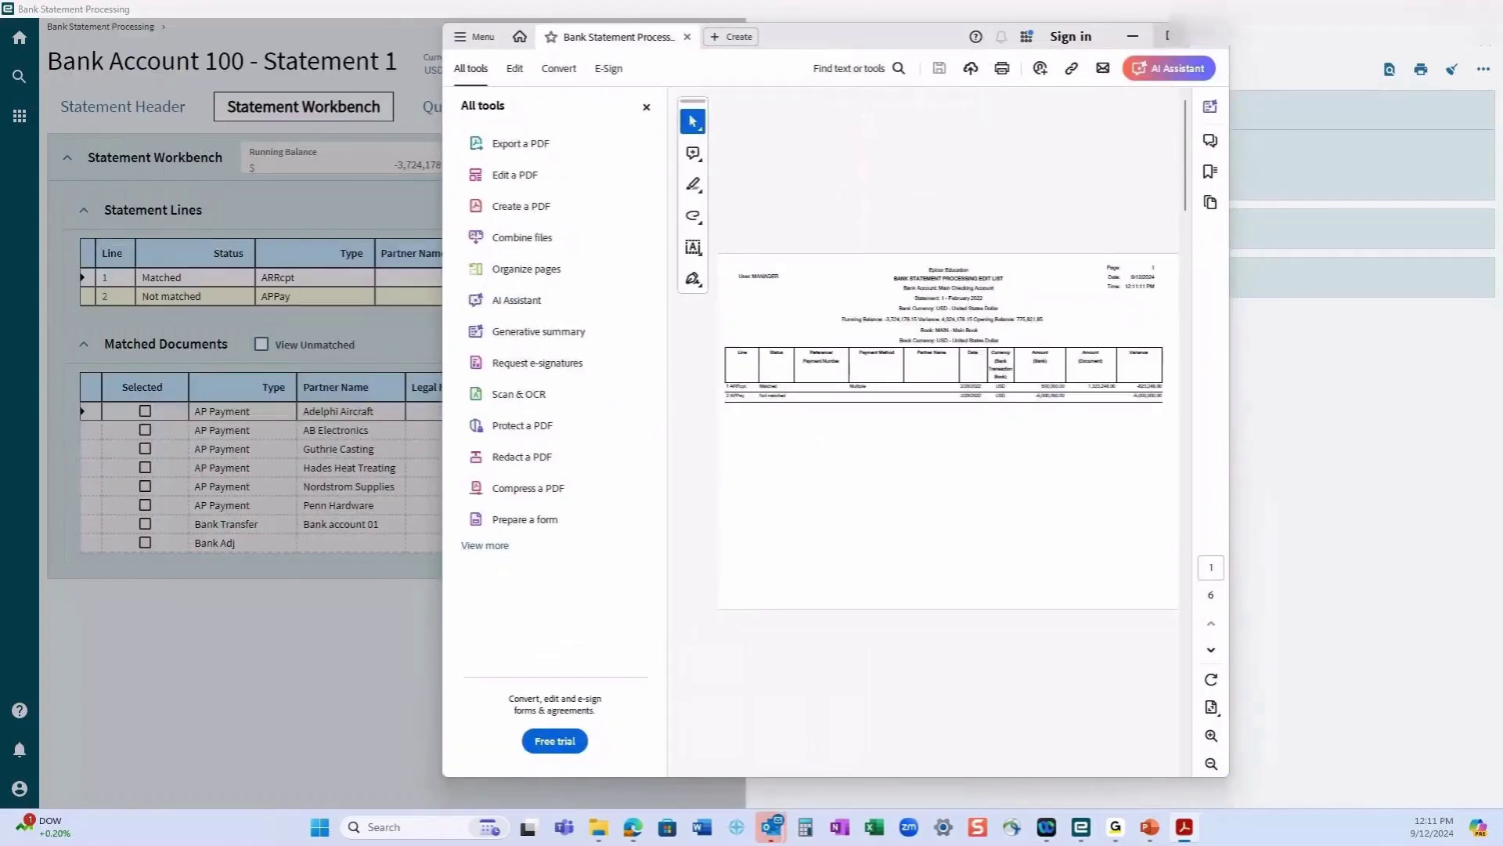
# Maximize the Edit List PDF, review all six pages, then close Acrobat
pyautogui.click(1168, 36)
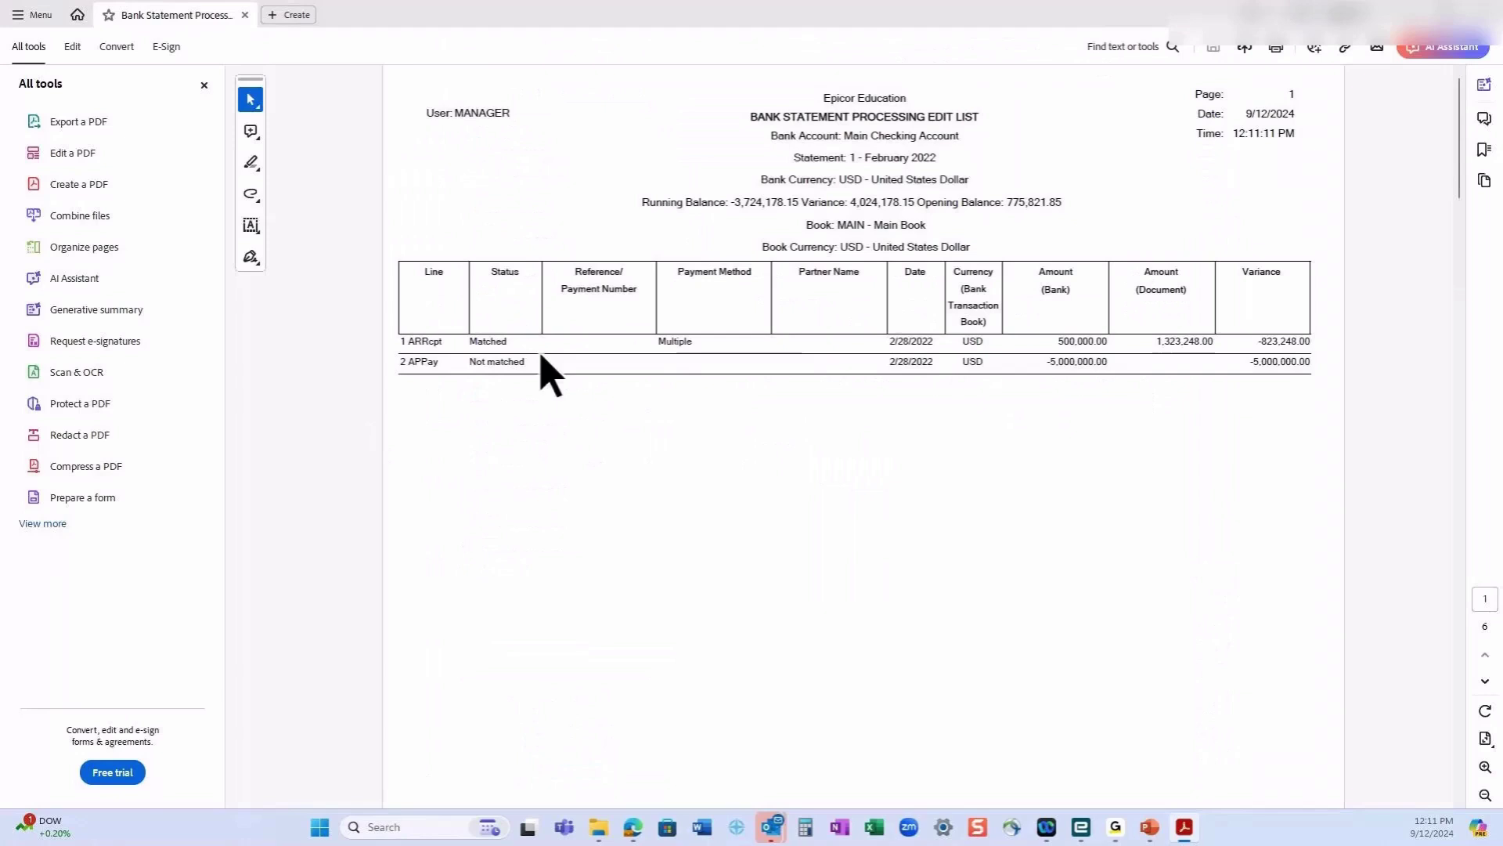
pyautogui.scroll(-3, 466, 411)
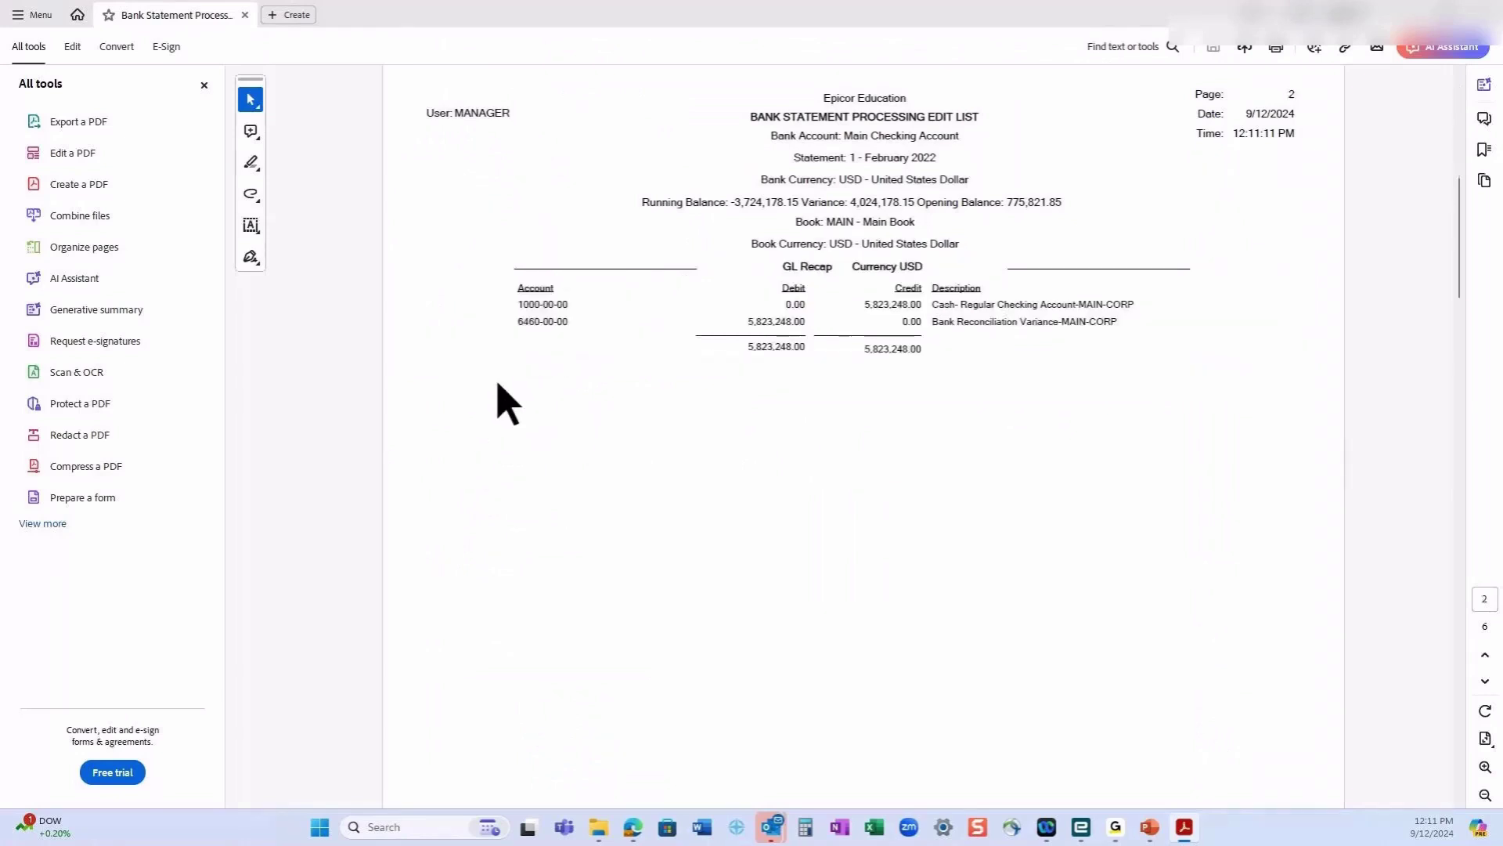
pyautogui.scroll(3, 532, 368)
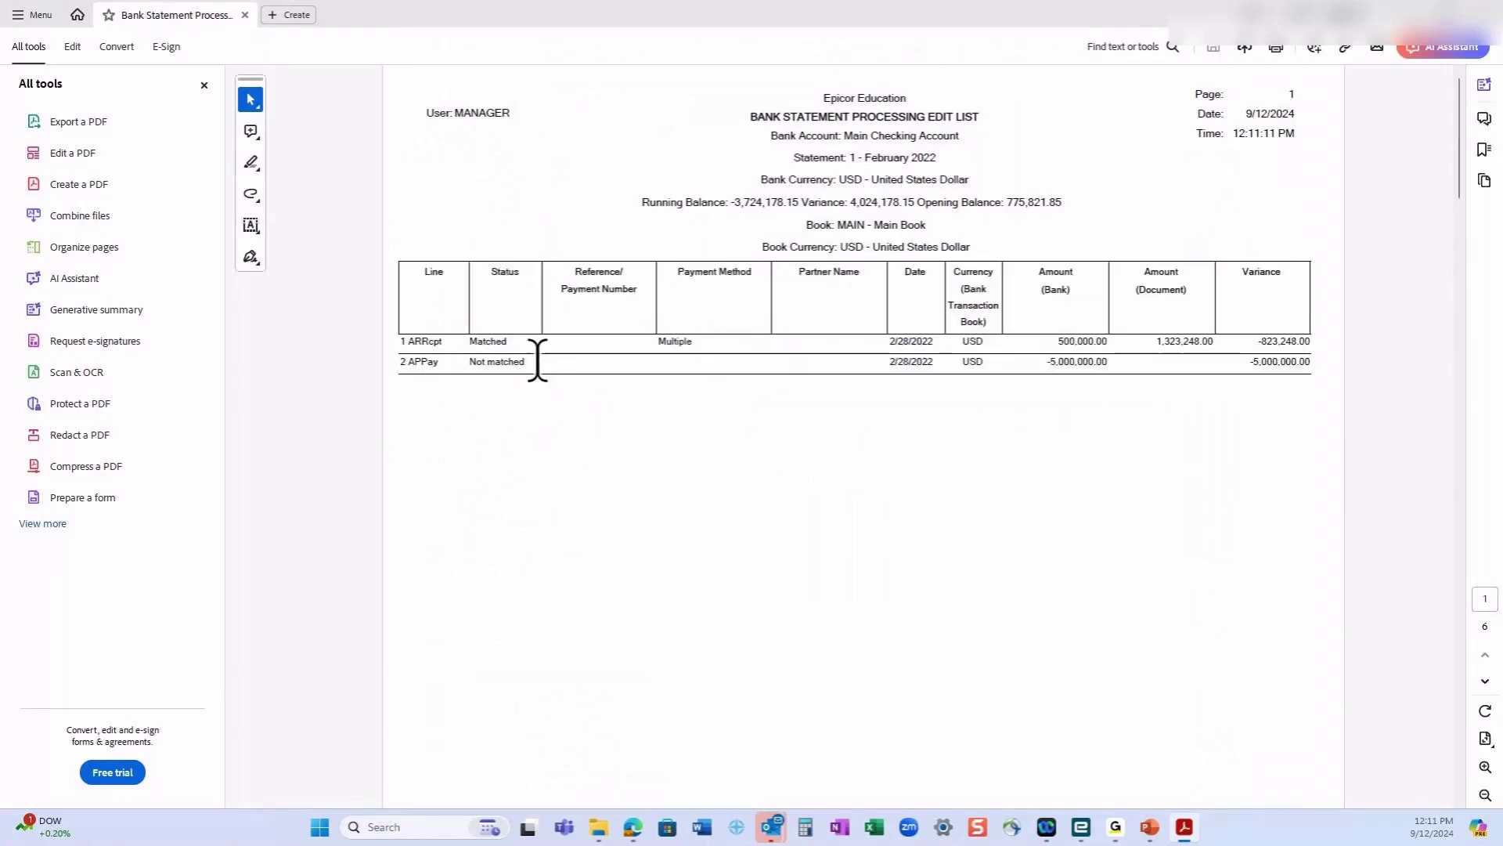
pyautogui.scroll(-3, 529, 360)
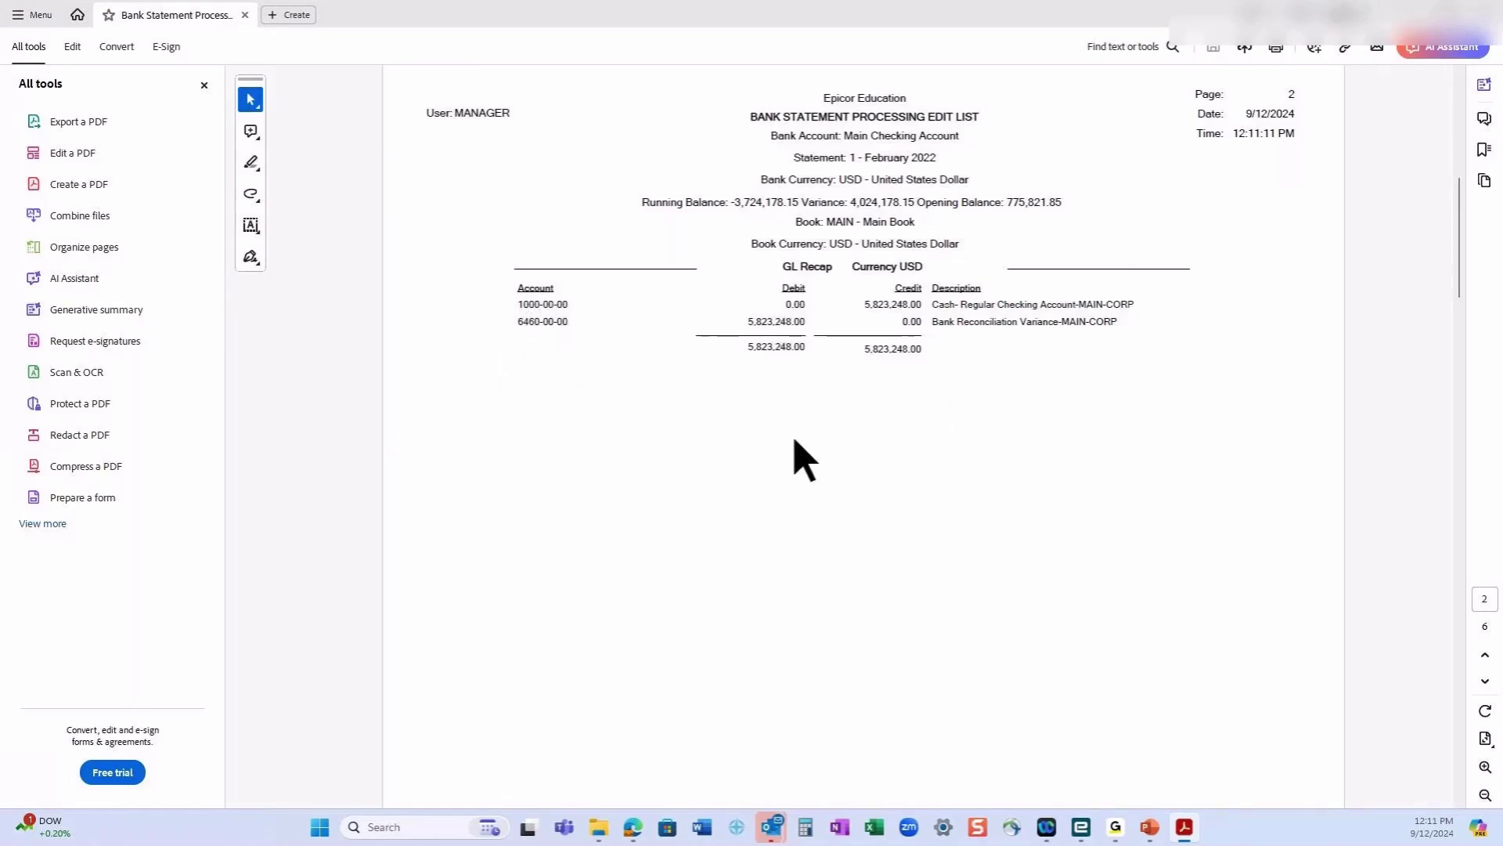
pyautogui.scroll(-2, 800, 484)
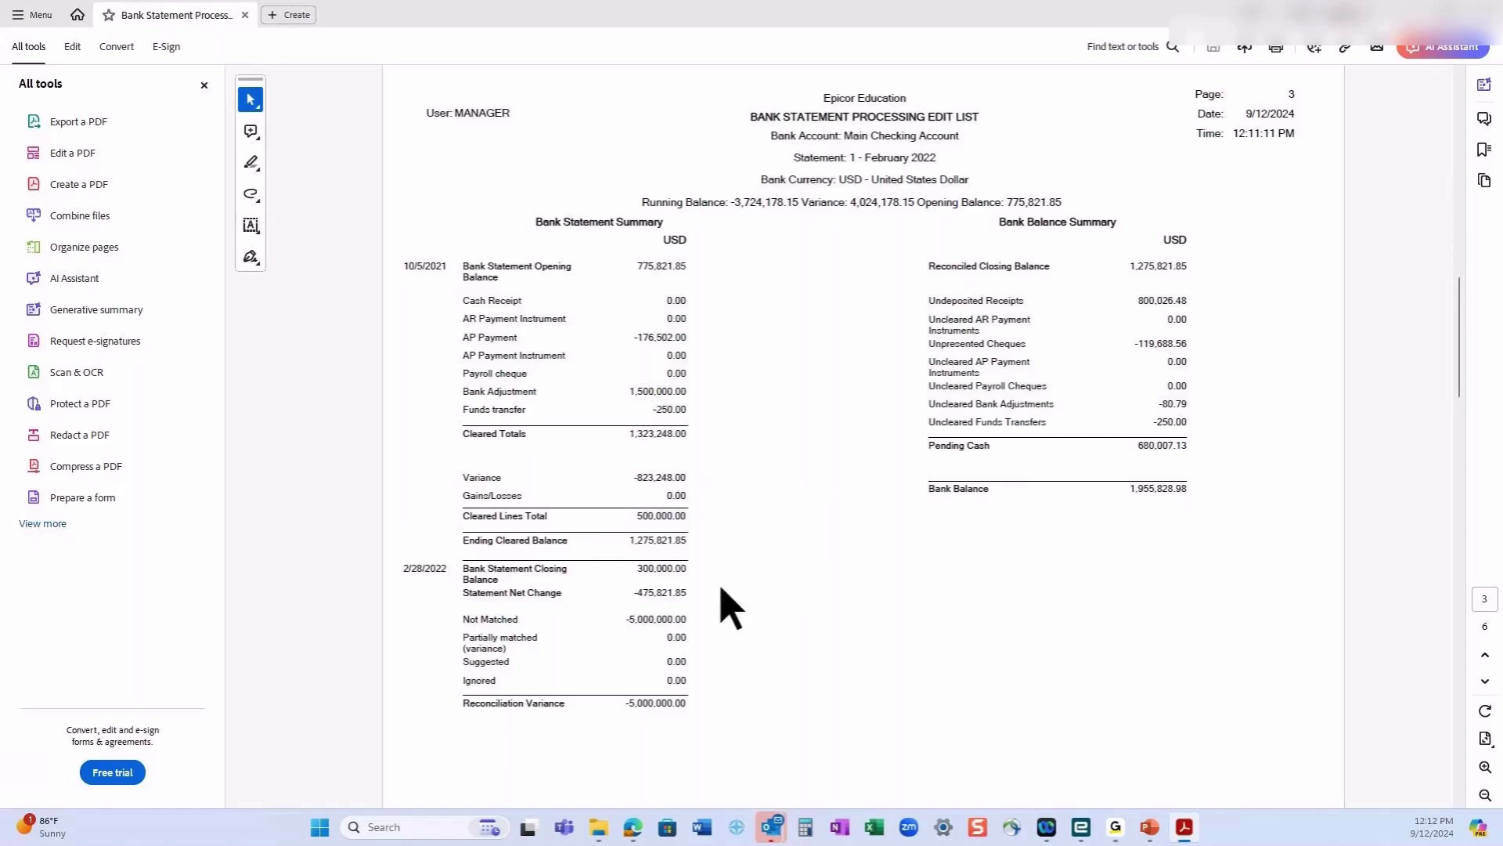
pyautogui.scroll(-2, 798, 627)
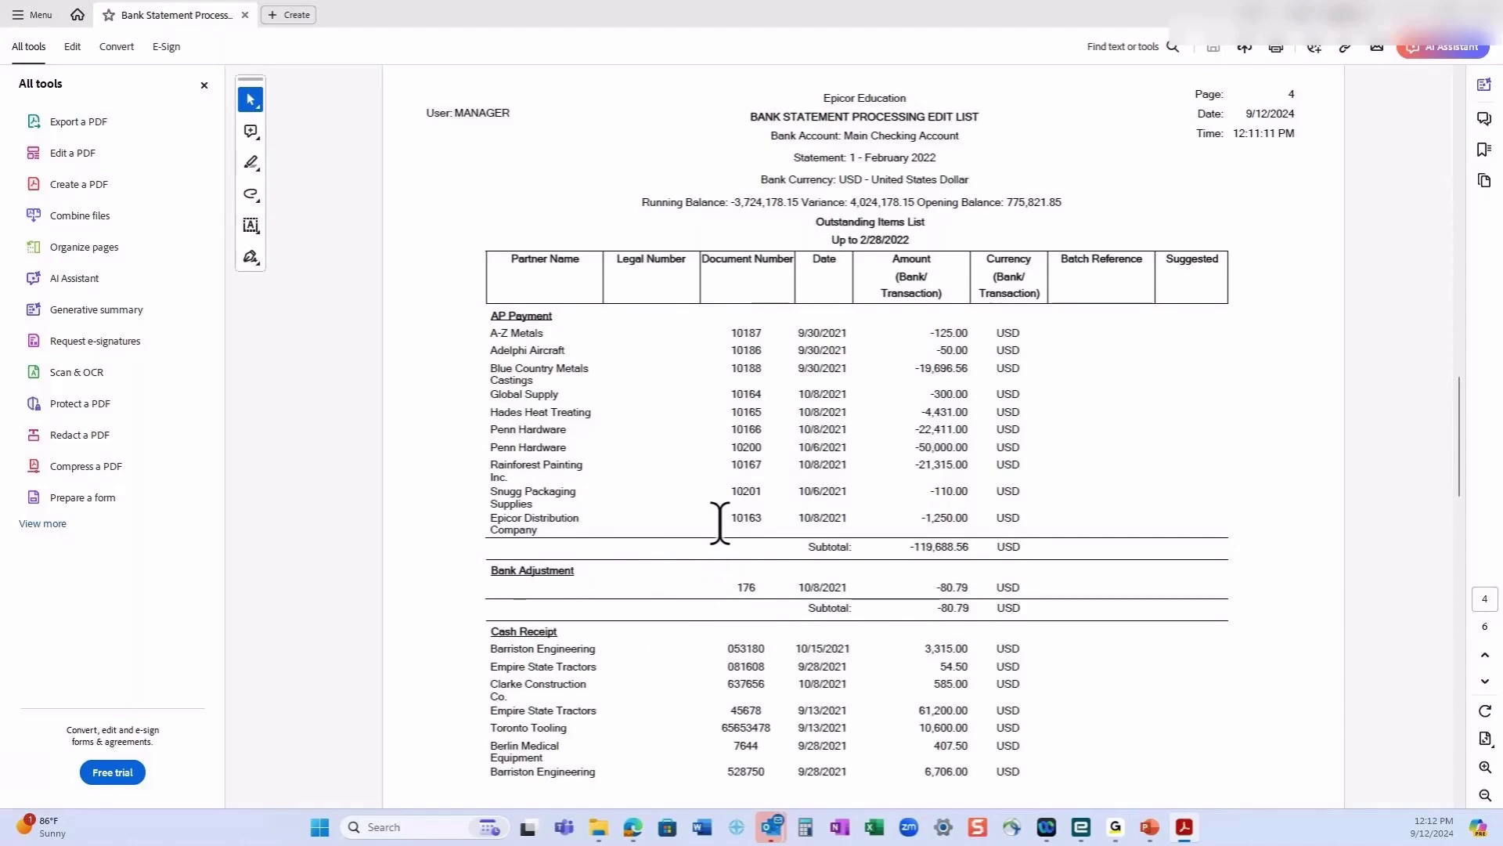
pyautogui.scroll(-3, 720, 523)
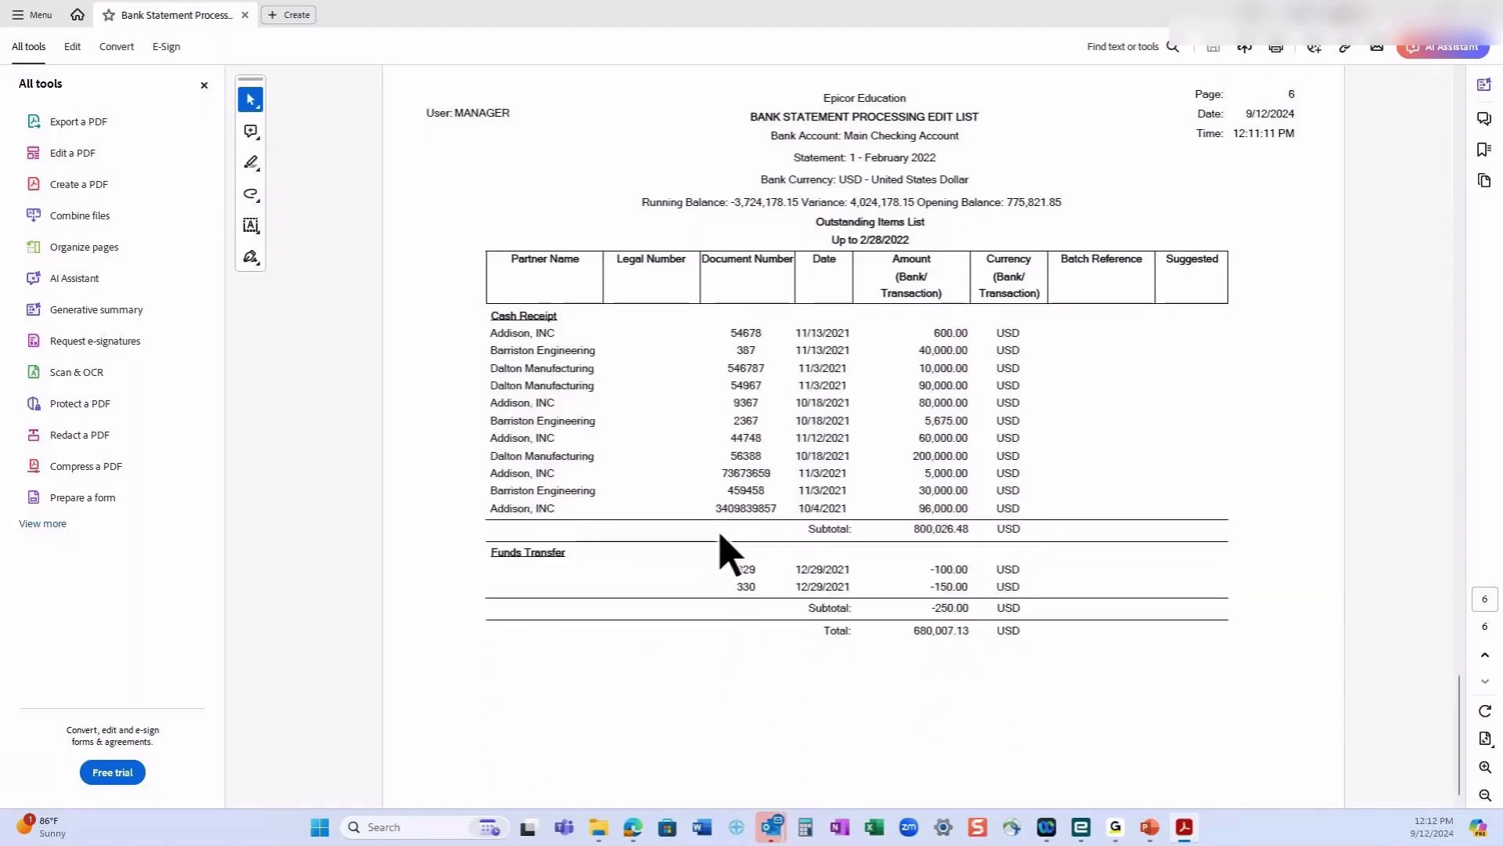
pyautogui.scroll(3, 724, 553)
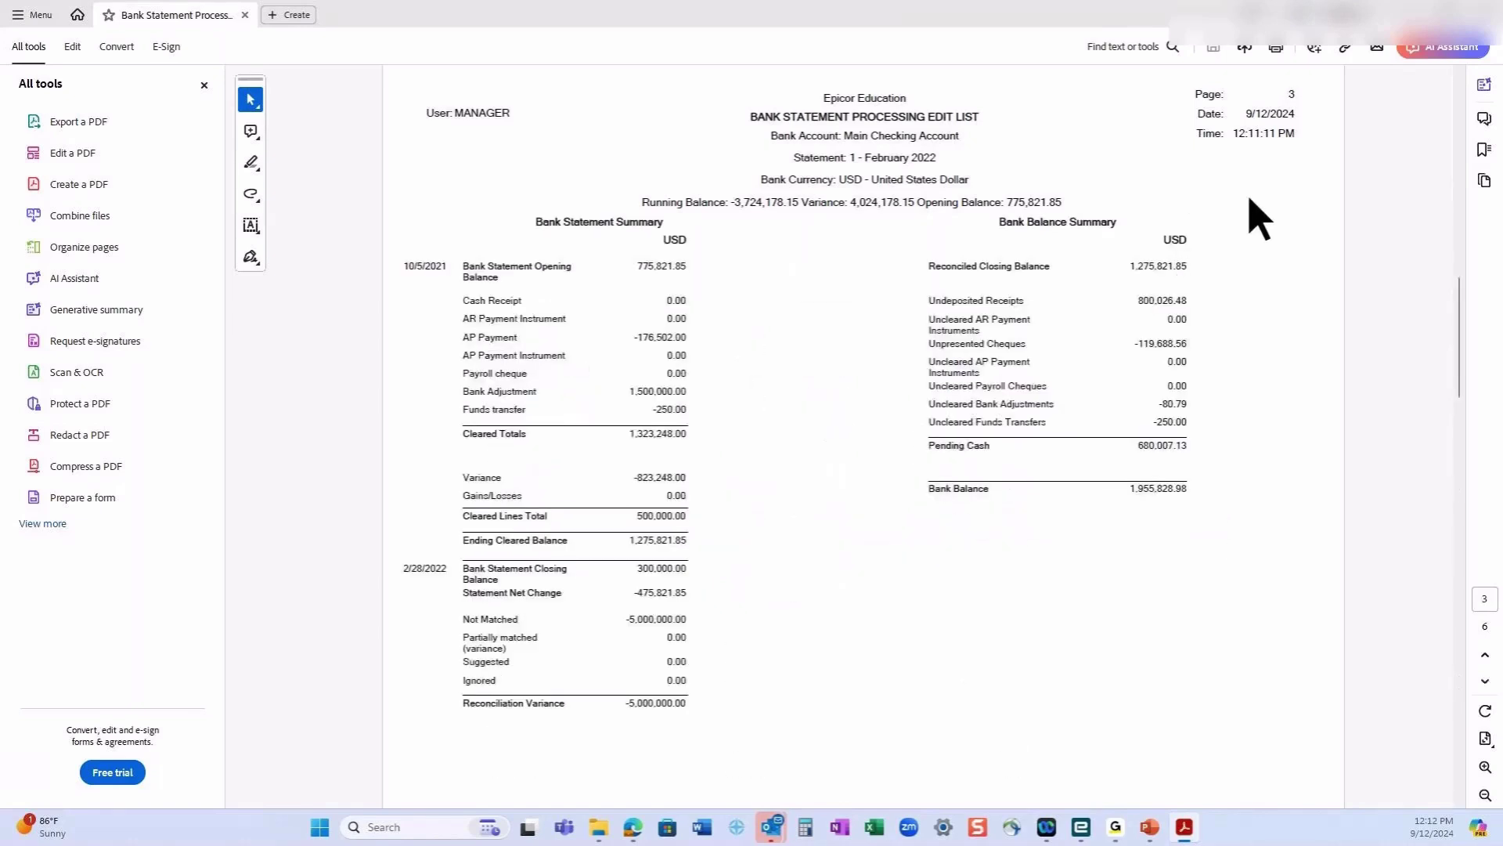
pyautogui.hotkey('alt', 'F4')
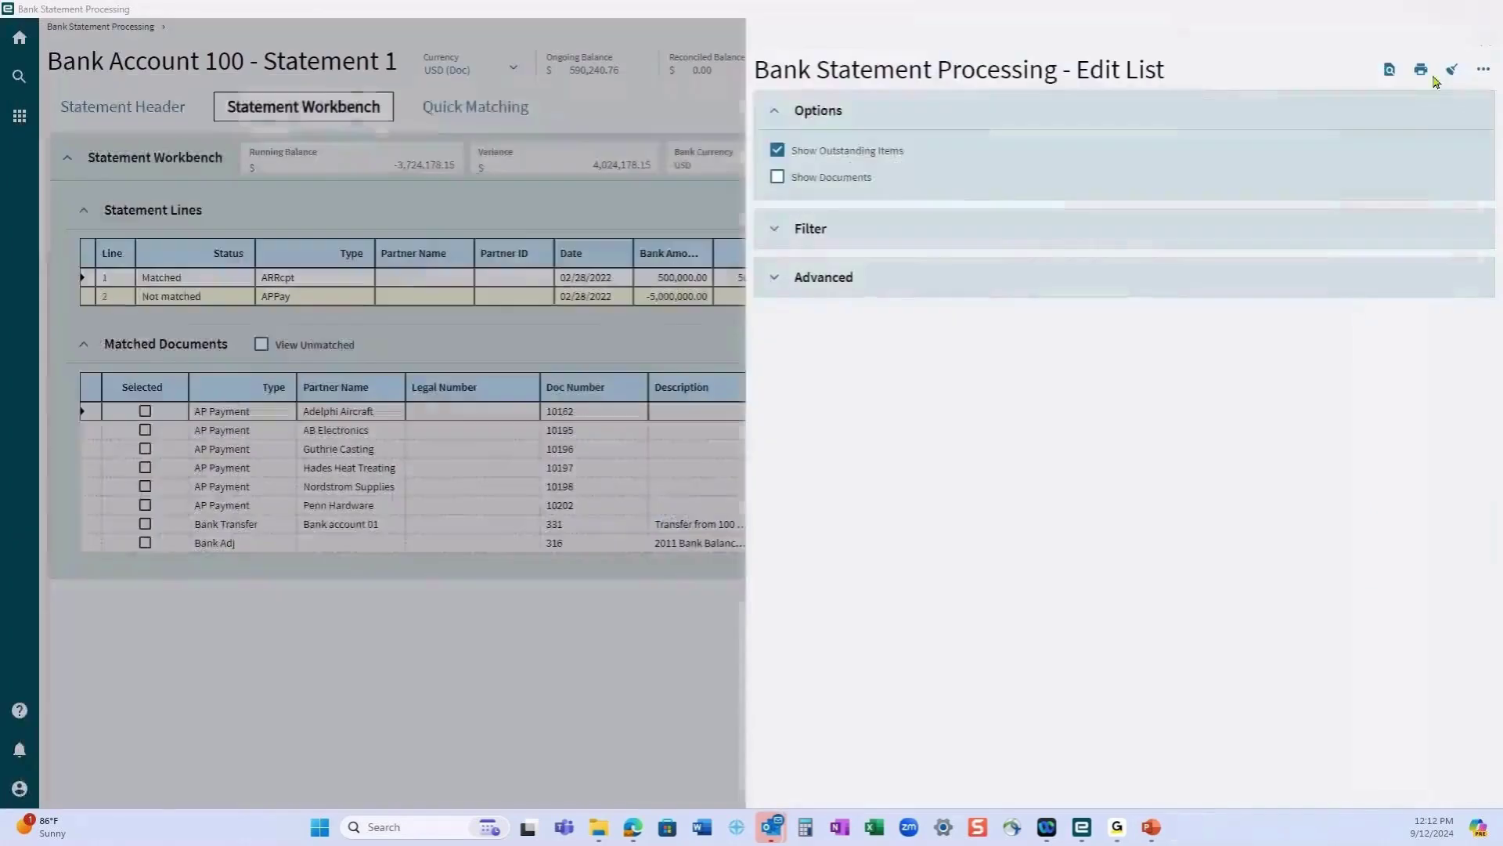
# Close the Edit List report options panel
pyautogui.click(1480, 67)
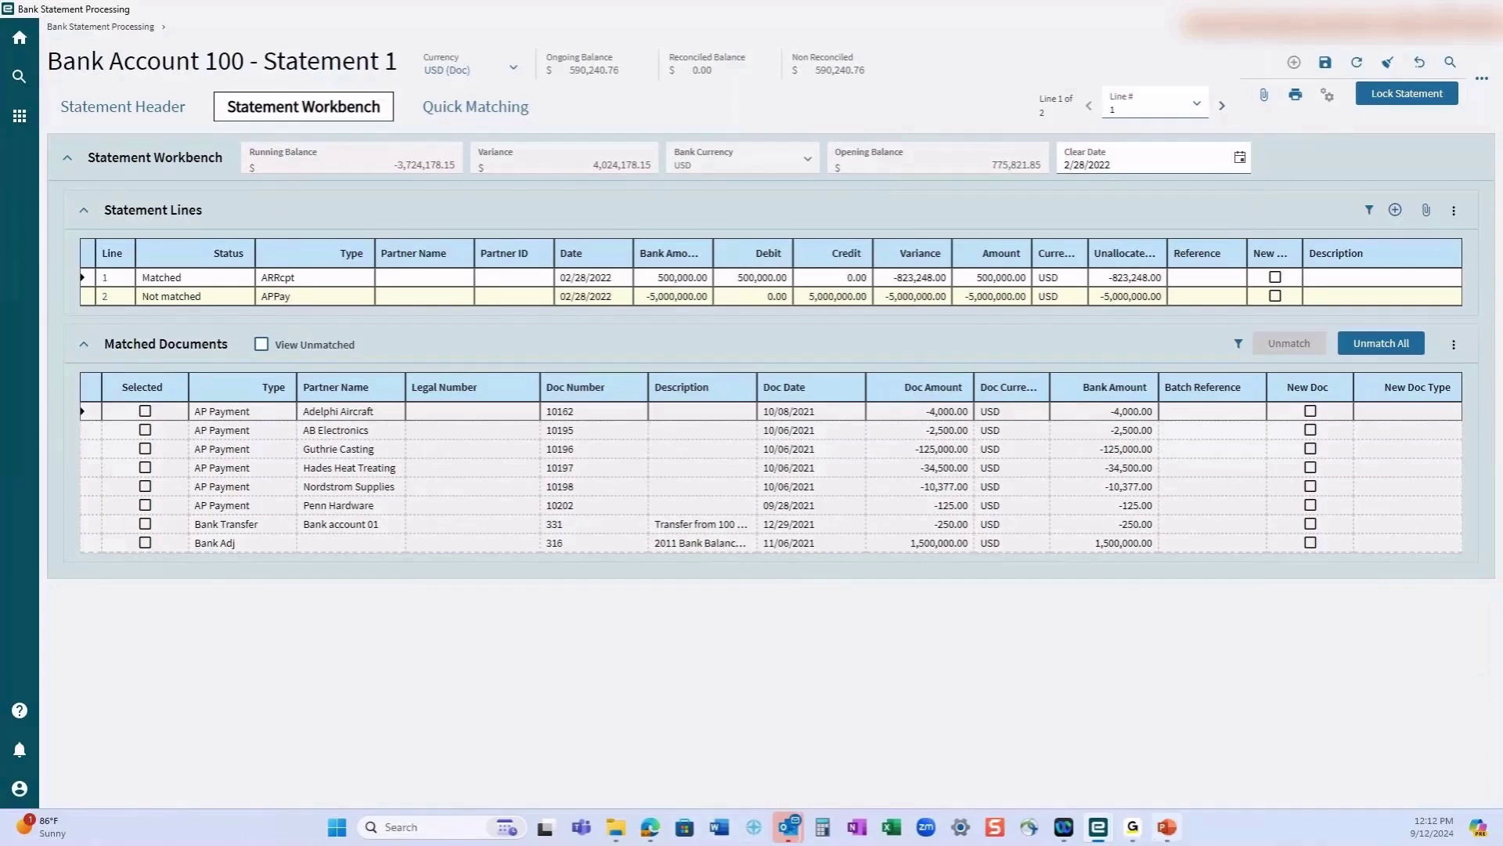
pyautogui.moveTo(1163, 834)
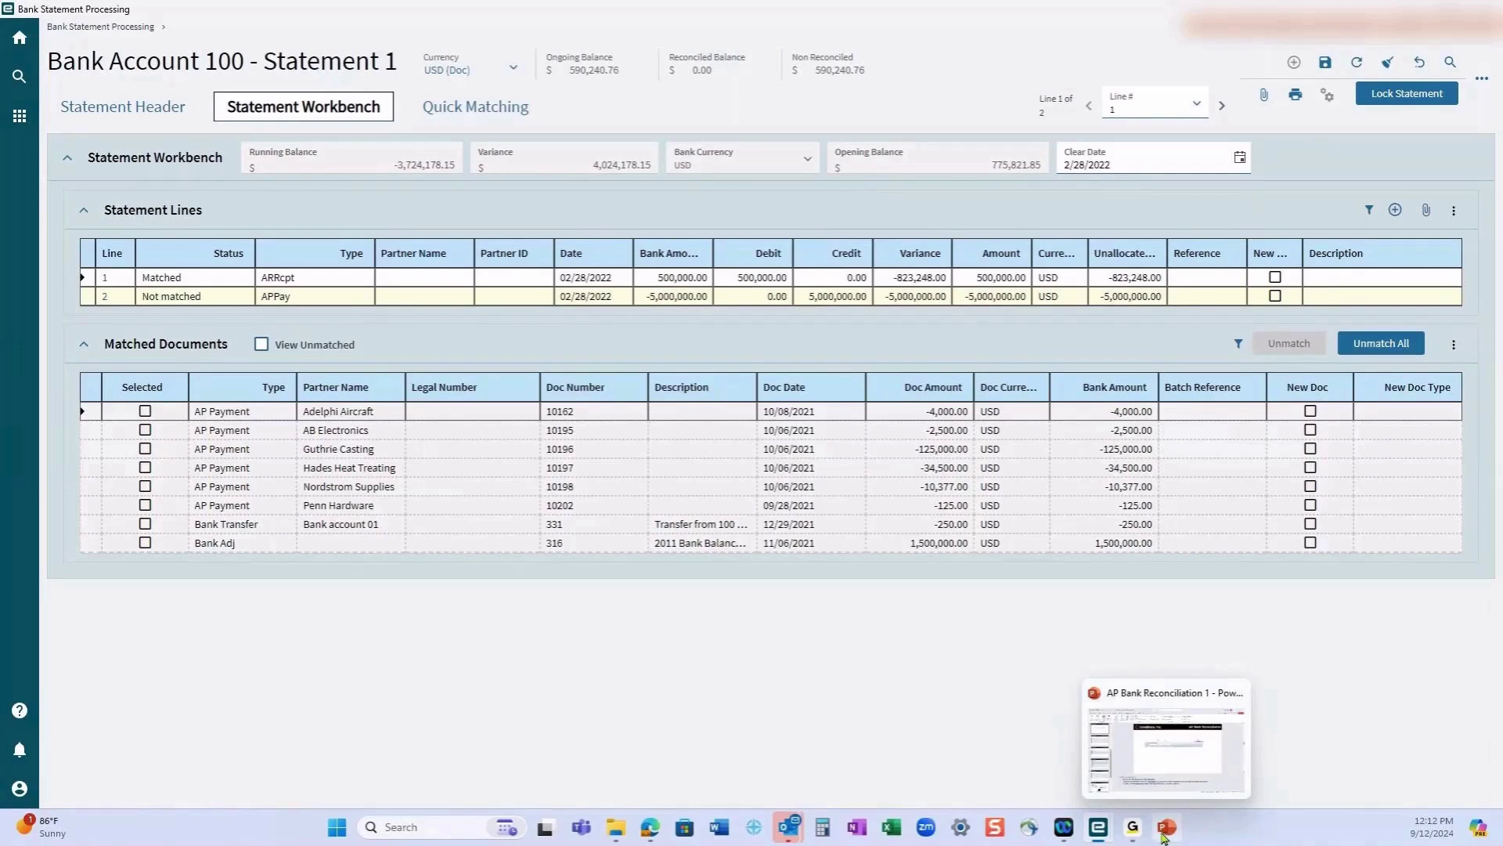